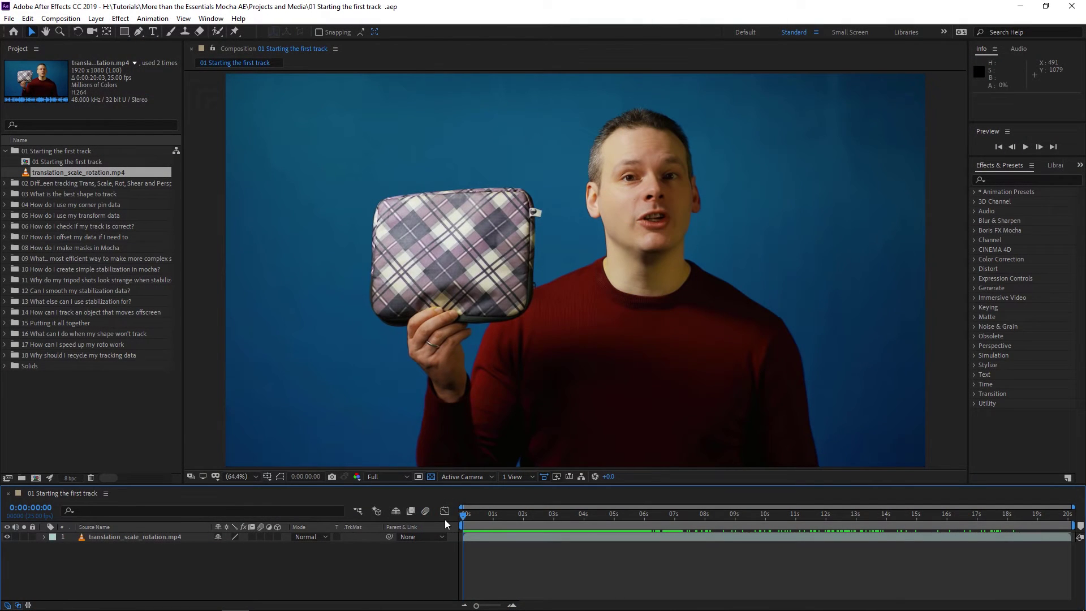
Step: Preview the composition for a couple of seconds and return the clip to its first frame
key("space")
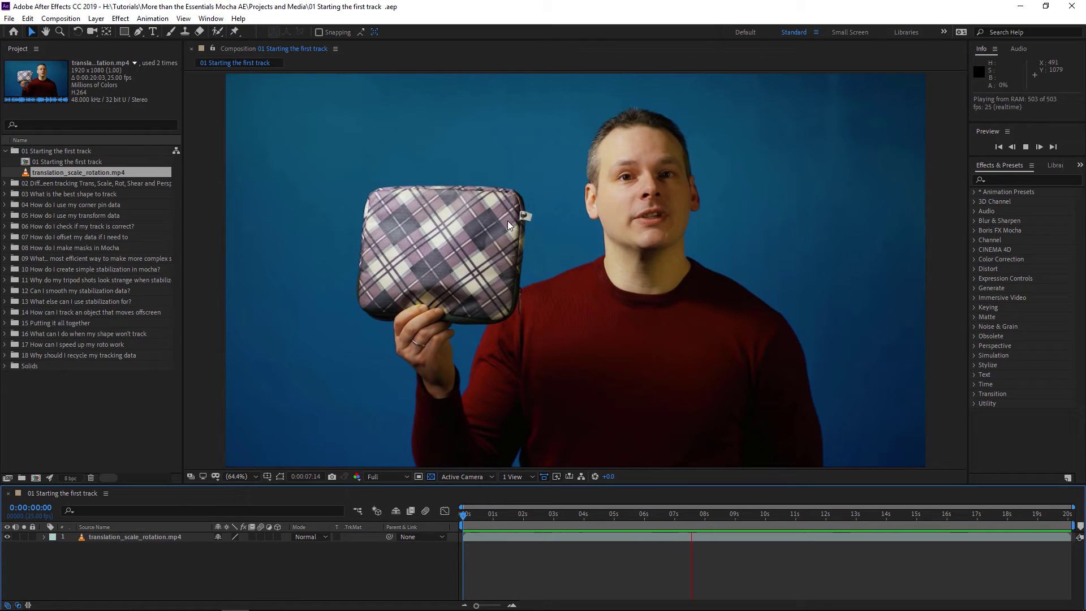
left_click(538, 514)
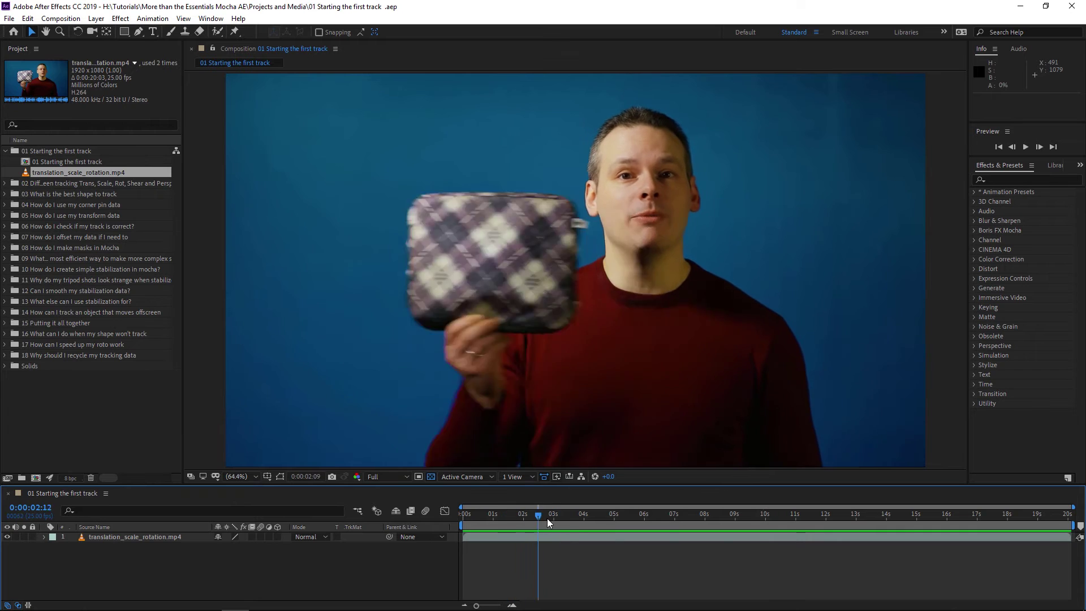
left_click_drag(538, 514, 355, 527)
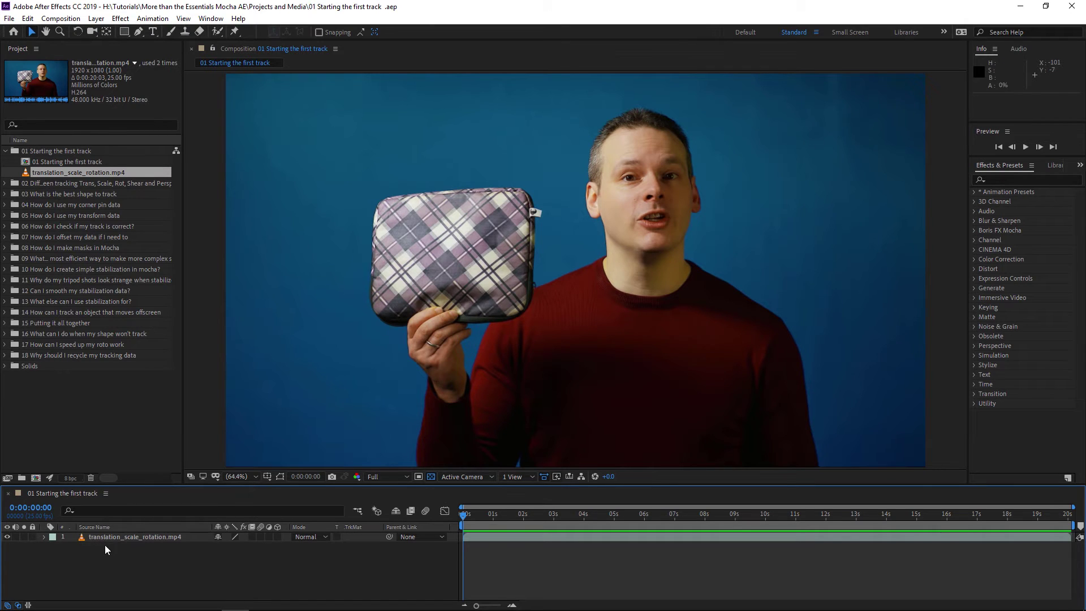
Step: Apply Track in Mocha to the translation_scale_rotation.mp4 layer from the Animation menu
left_click(134, 538)
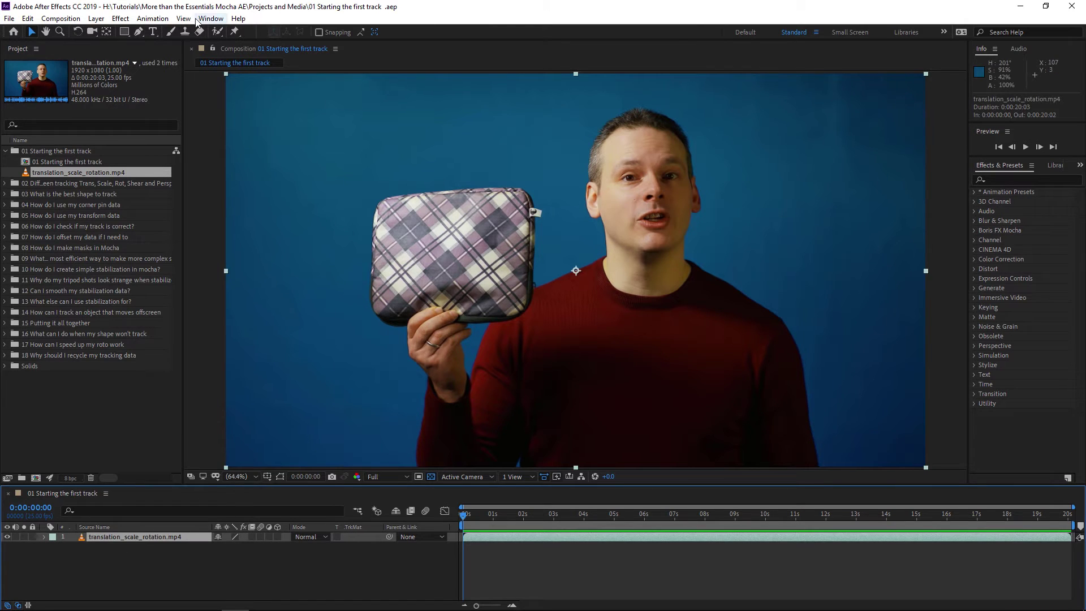
left_click(155, 18)
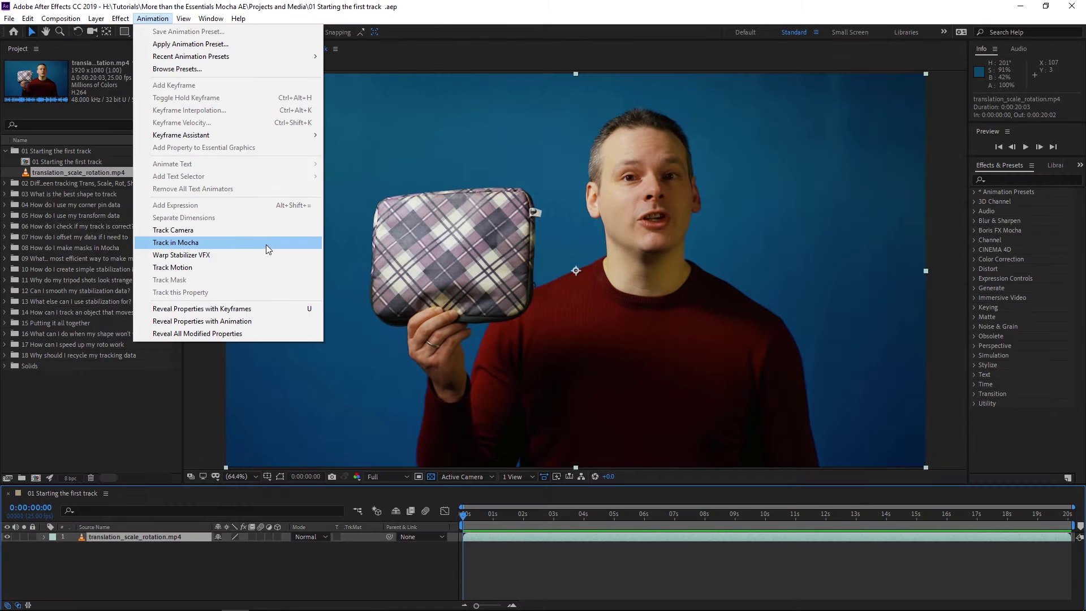
left_click(266, 245)
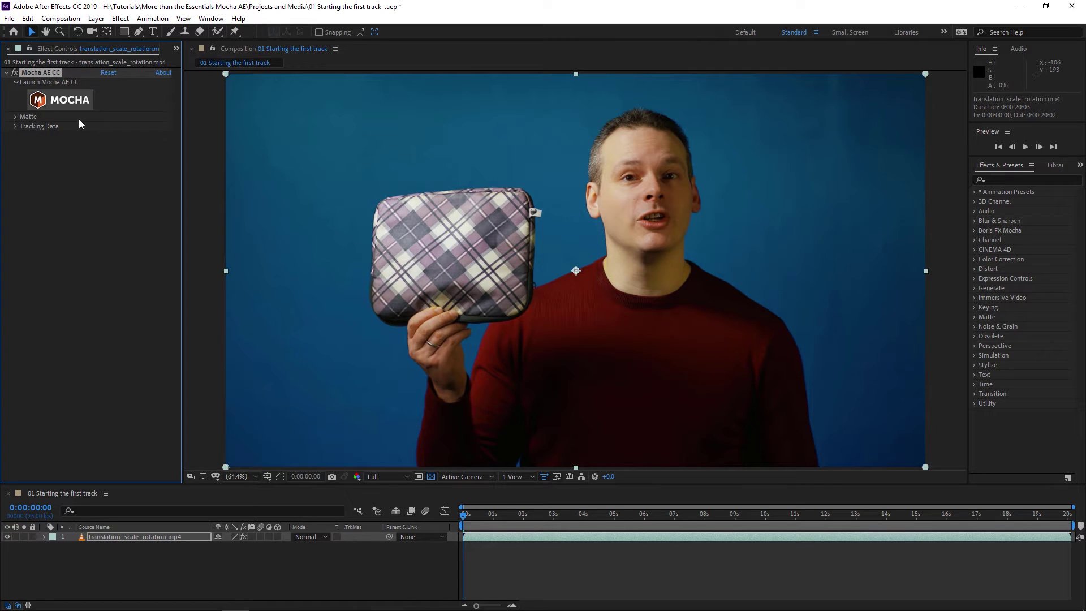
left_click(114, 538)
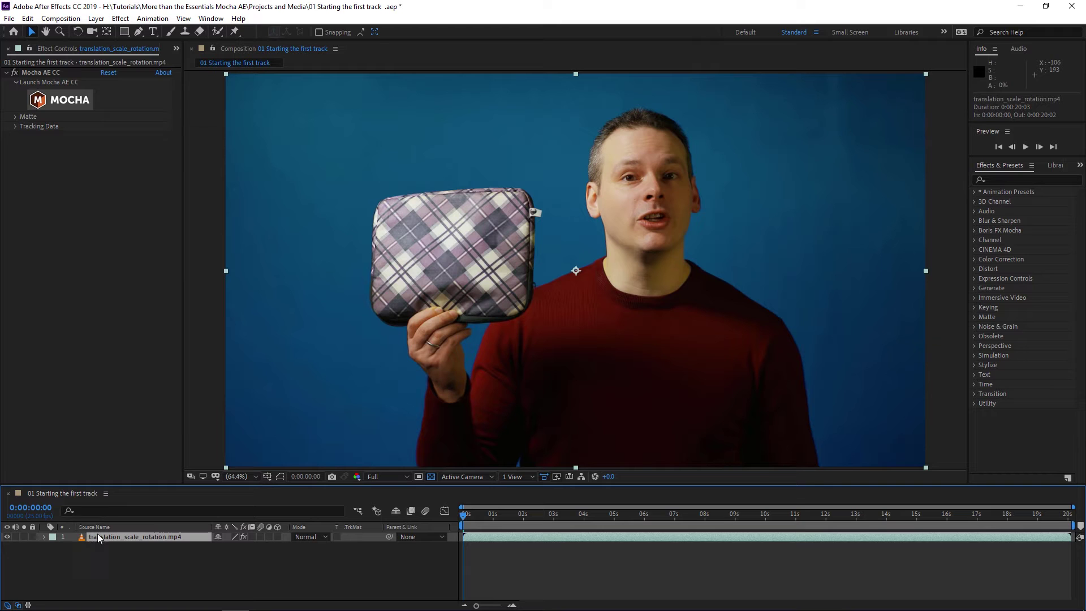
left_click(123, 19)
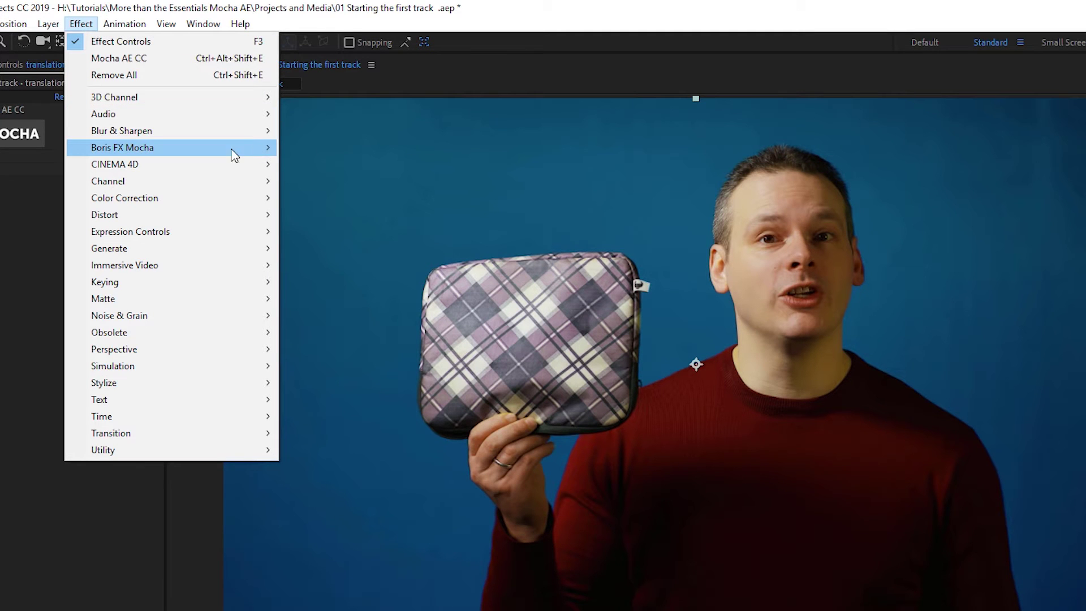
mouse_move(123, 147)
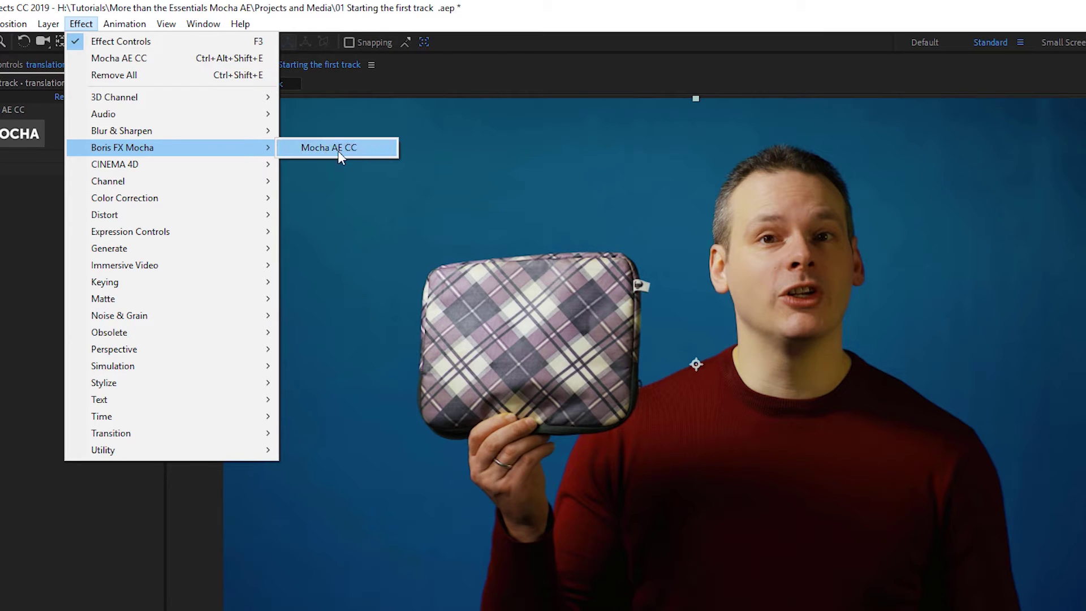
left_click(356, 152)
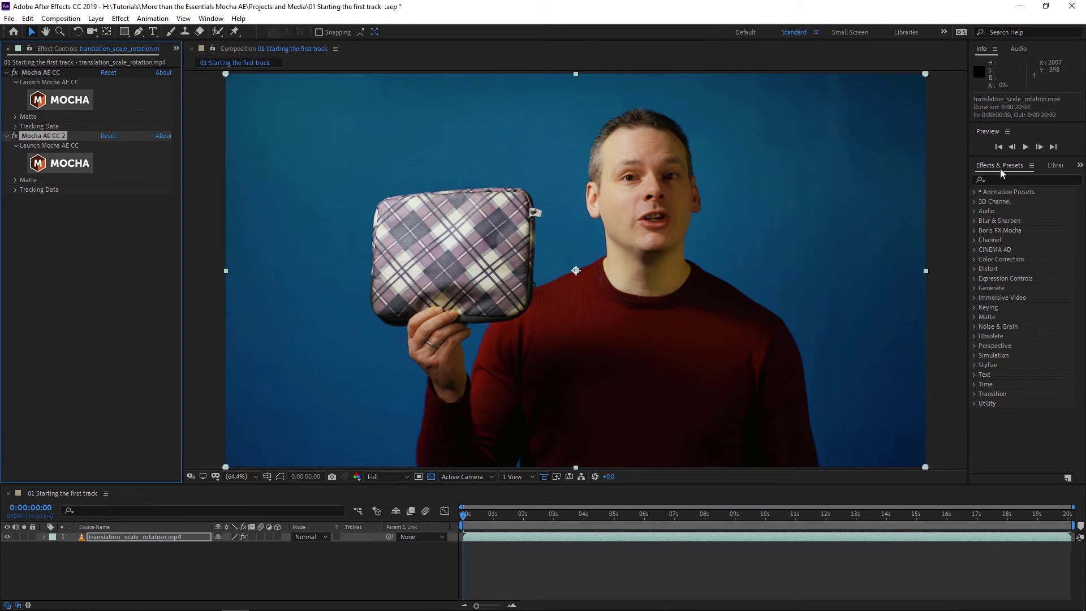
left_click(1000, 179)
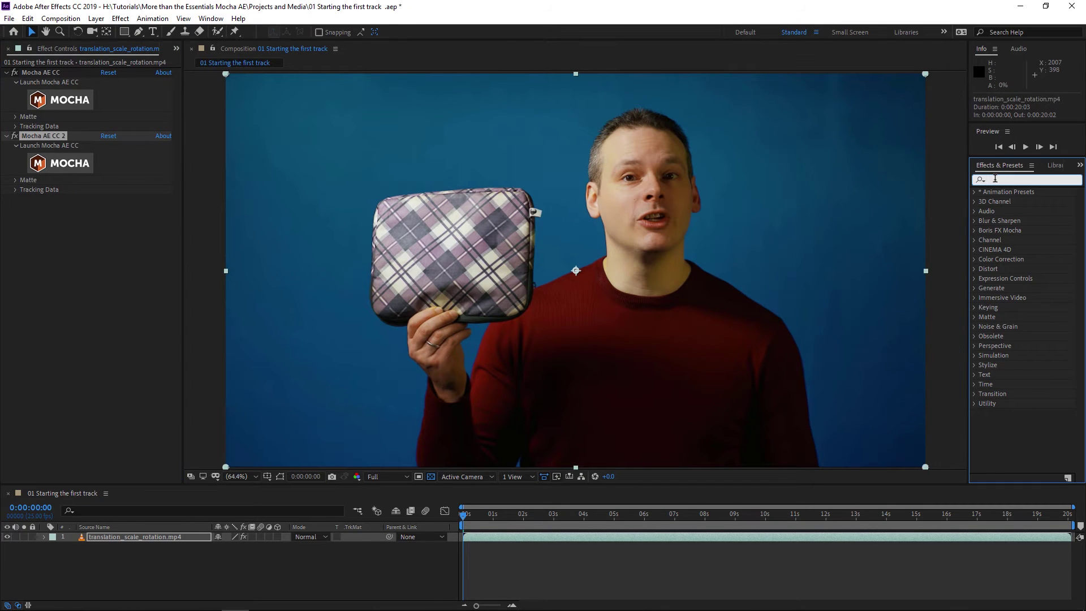
type("mocha")
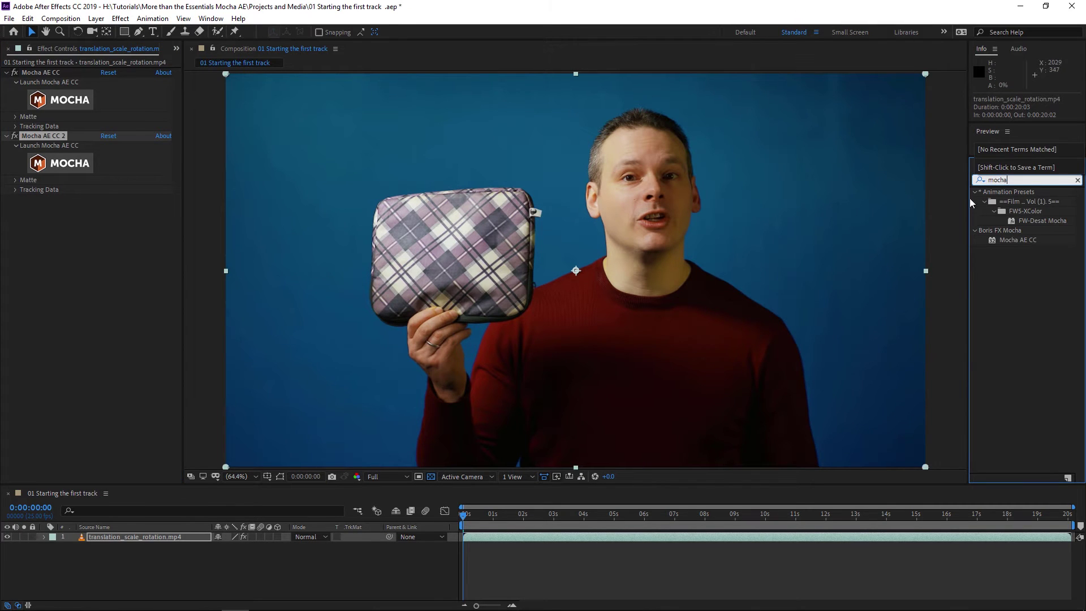
left_click(976, 192)
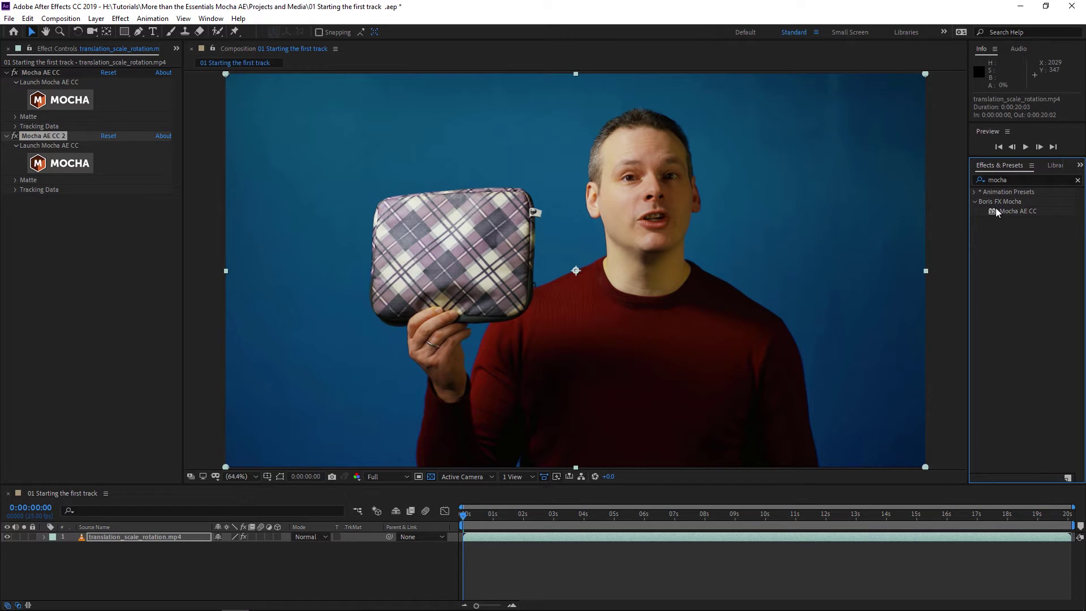
left_click_drag(1018, 213, 1014, 240)
key("Delete")
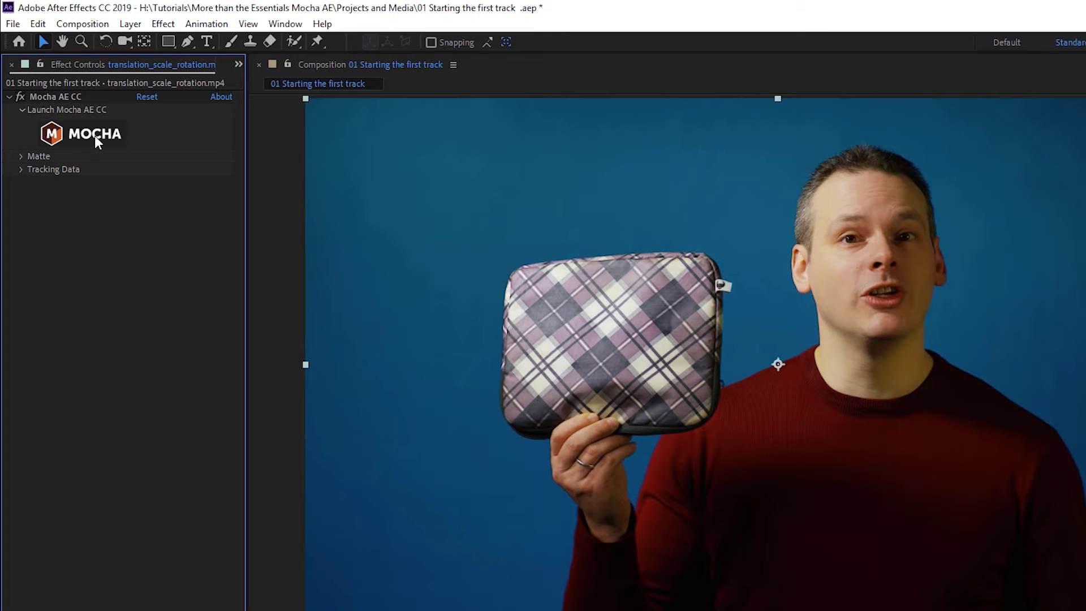
Step: Launch Mocha from Effect Controls, then scrub and play the clip forward and in reverse, ending near frame 138
left_click(99, 135)
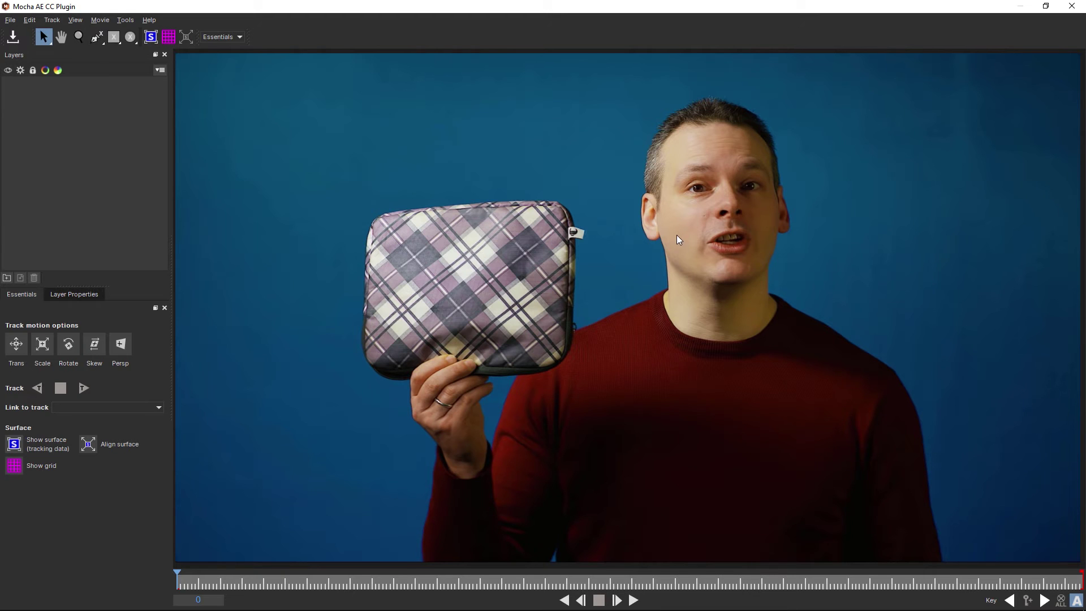
left_click_drag(176, 582, 235, 580)
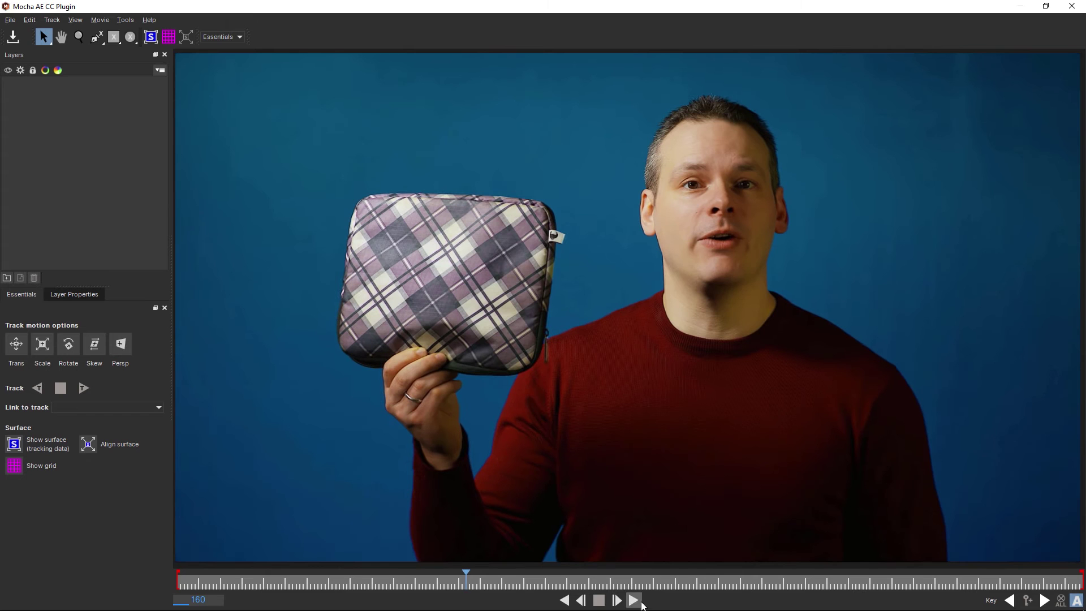
left_click(633, 601)
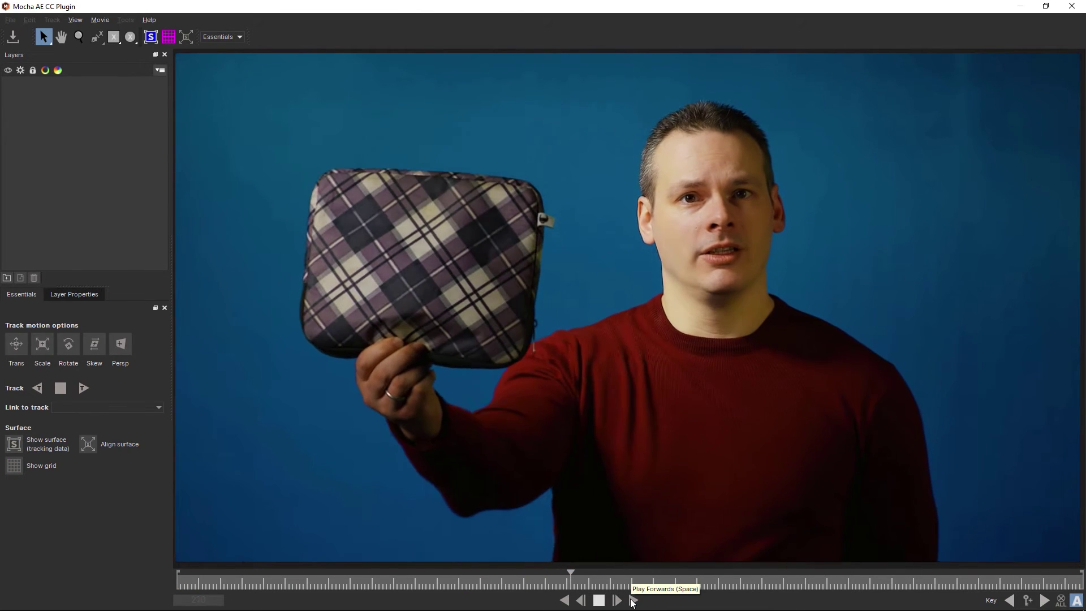
left_click(599, 600)
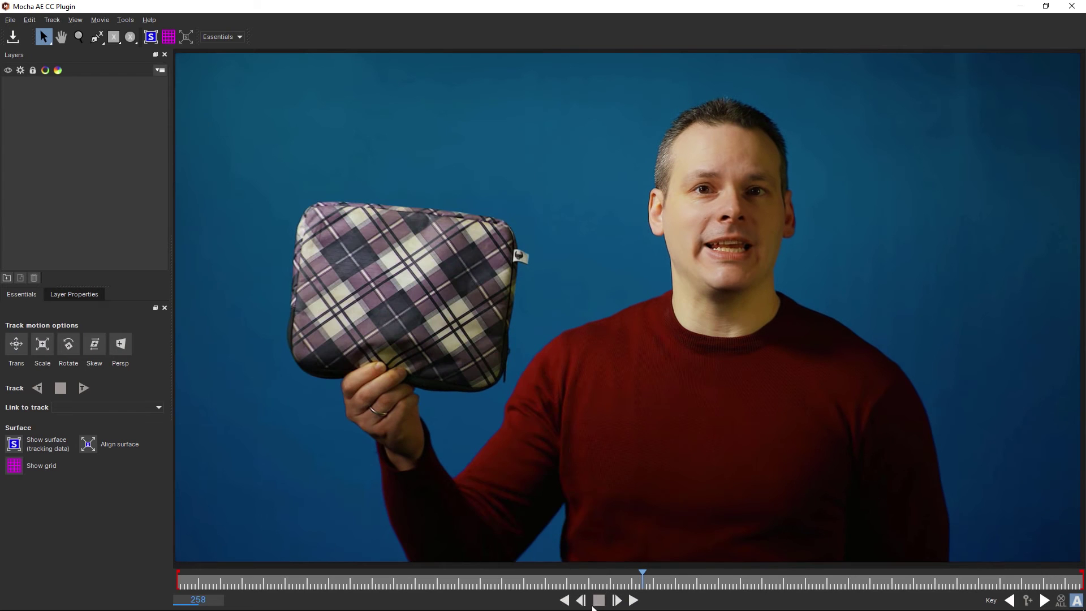
left_click(565, 600)
left_click(599, 602)
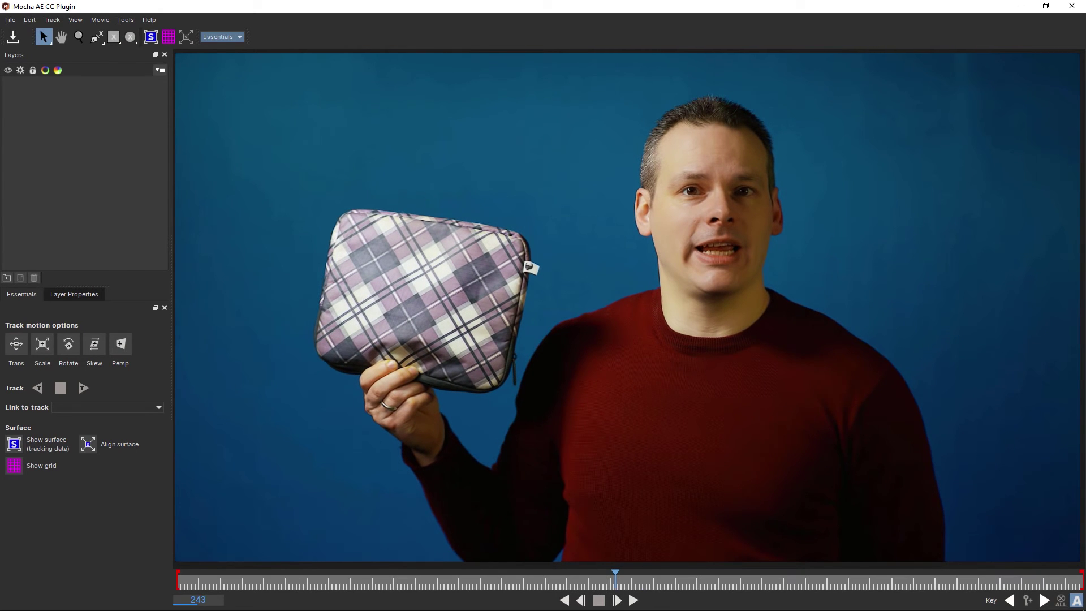
mouse_move(615, 573)
left_mouse_down()
mouse_move(427, 572)
mouse_move(438, 573)
left_mouse_up()
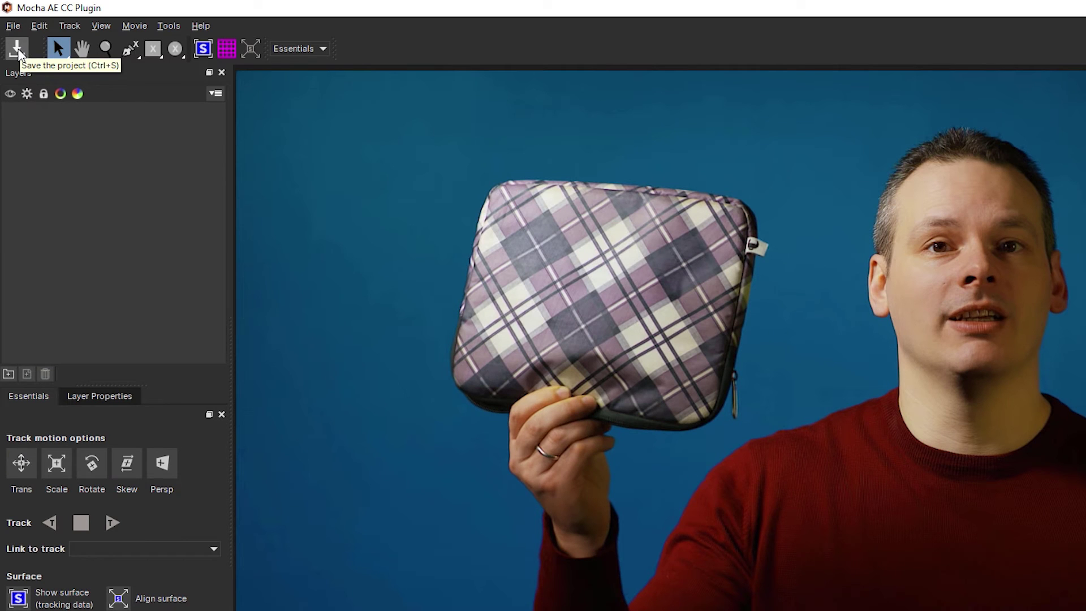
left_click(18, 52)
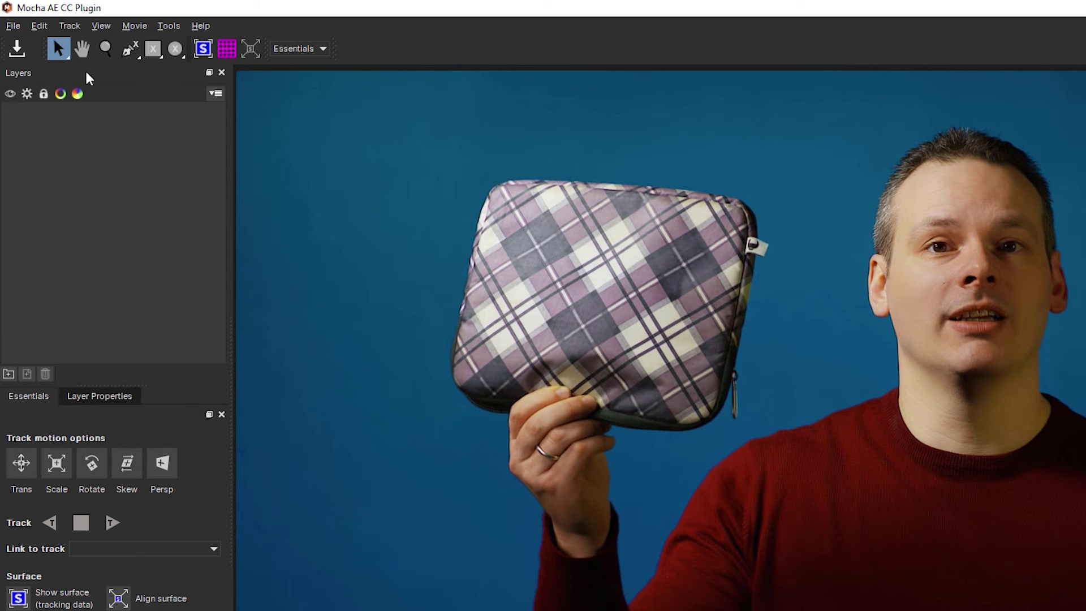
left_click(59, 49)
left_click(68, 56)
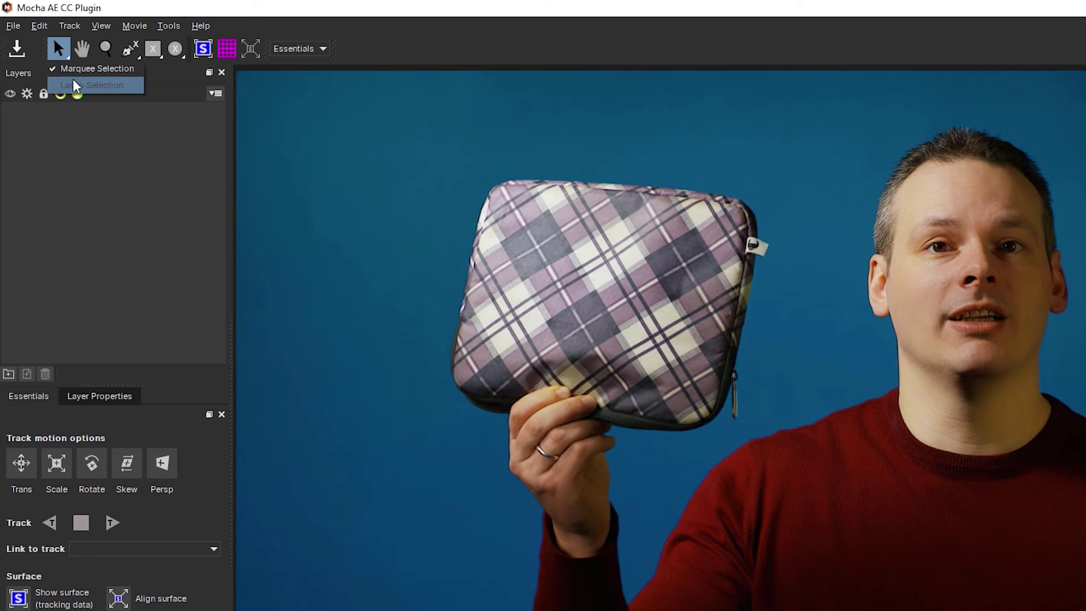
left_click(86, 85)
left_click(60, 49)
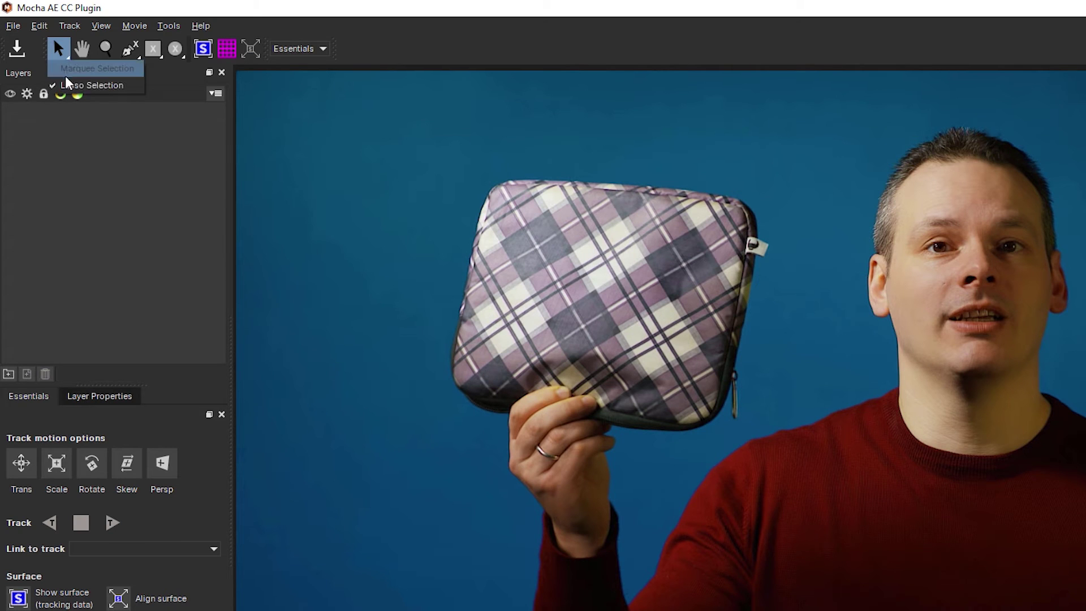
left_click(97, 77)
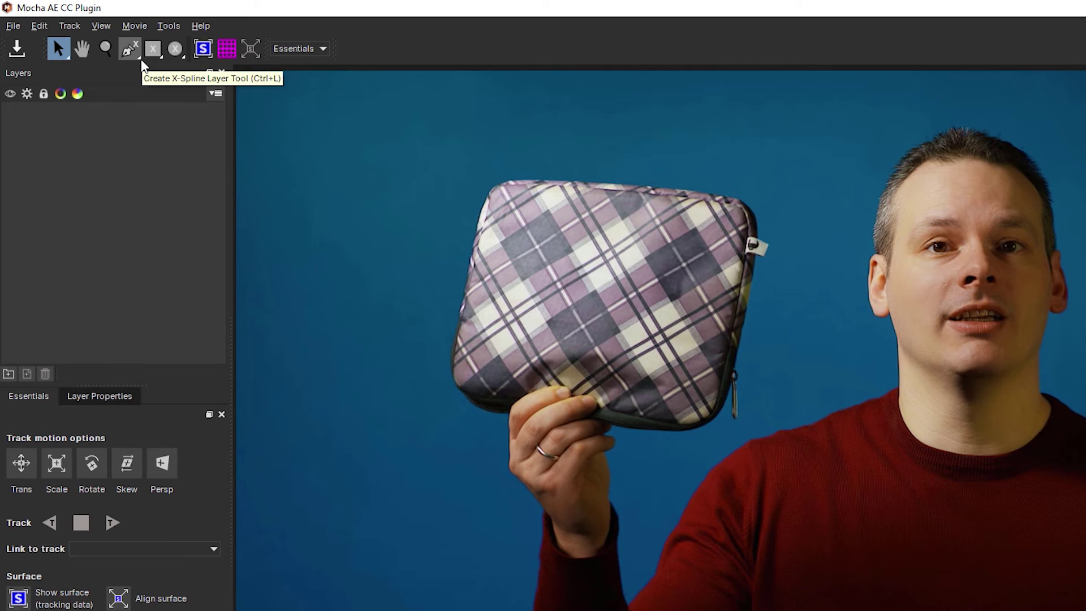
left_click(134, 53)
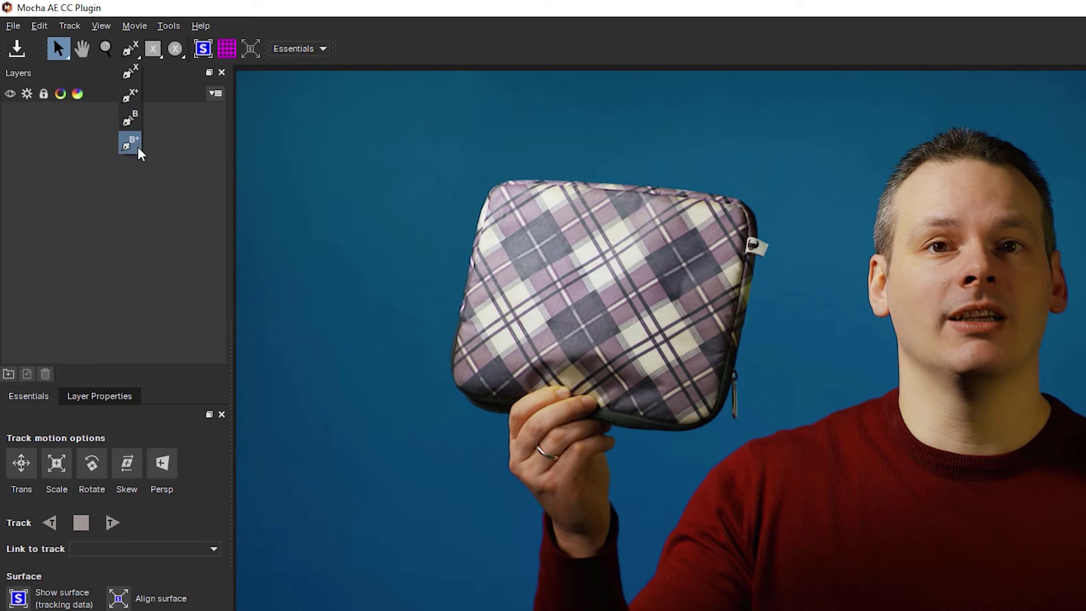
left_click(136, 51)
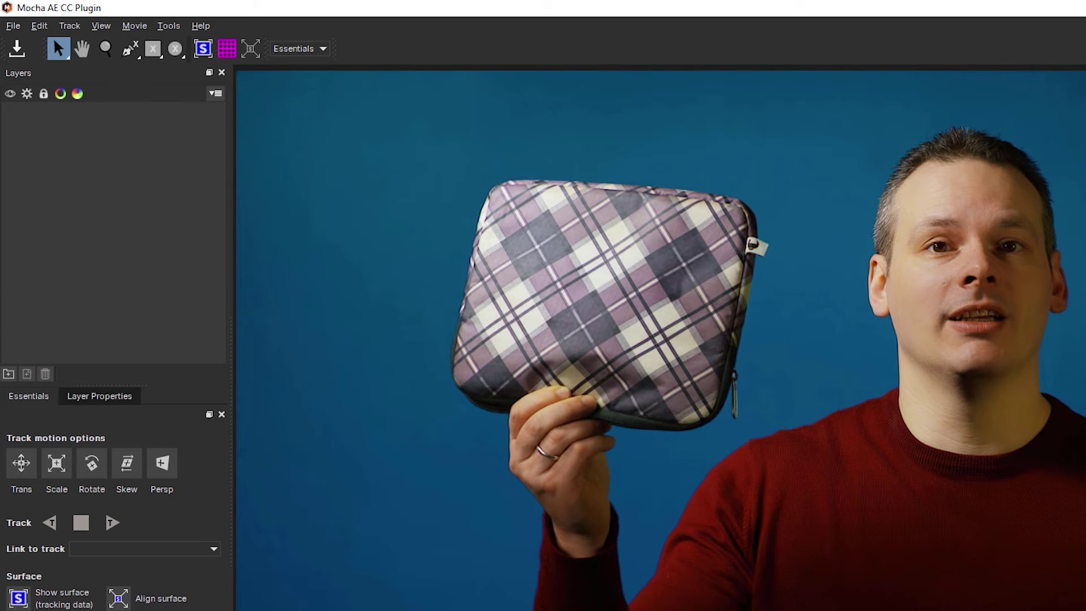
left_click(83, 49)
left_click_drag(883, 378, 1042, 378)
scroll(1042, 379, "down", 3)
scroll(560, 422, "down", 3)
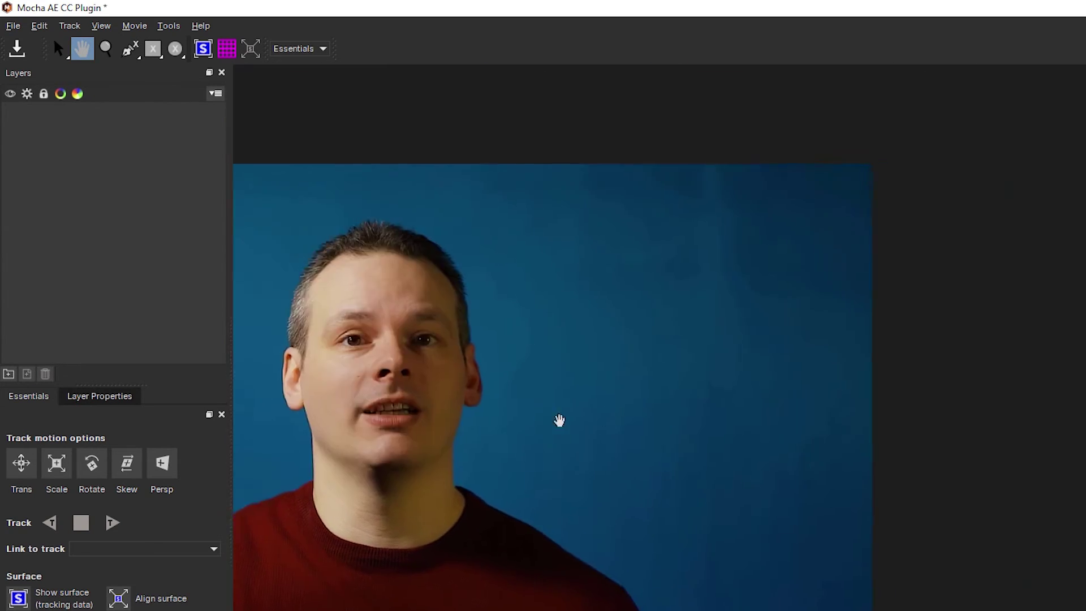
scroll(560, 422, "up", 6)
mouse_move(764, 408)
left_mouse_down()
mouse_move(506, 412)
mouse_move(659, 383)
left_mouse_up()
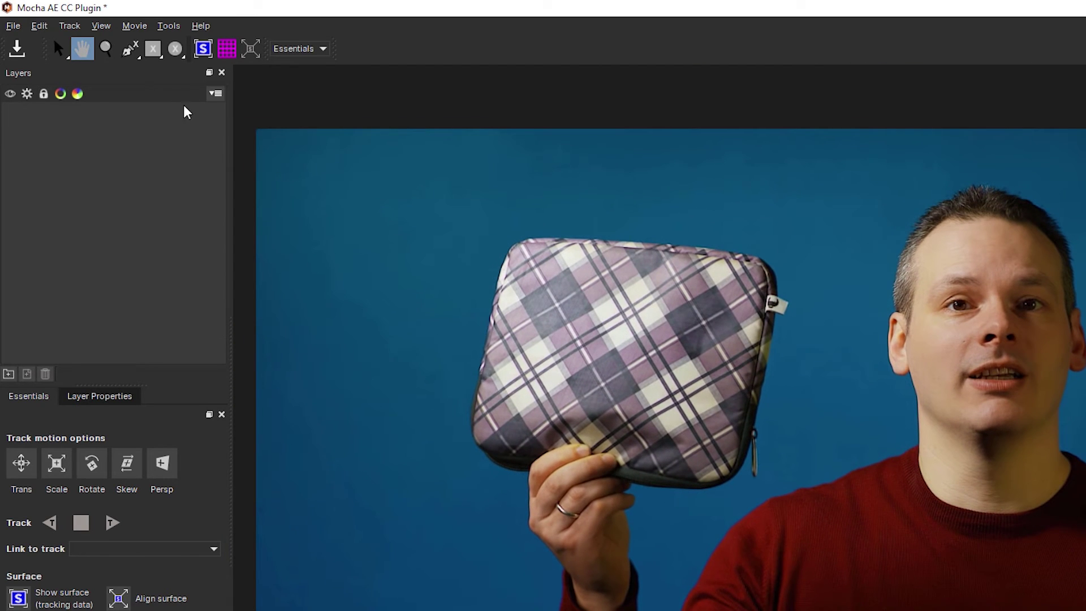
left_click(108, 48)
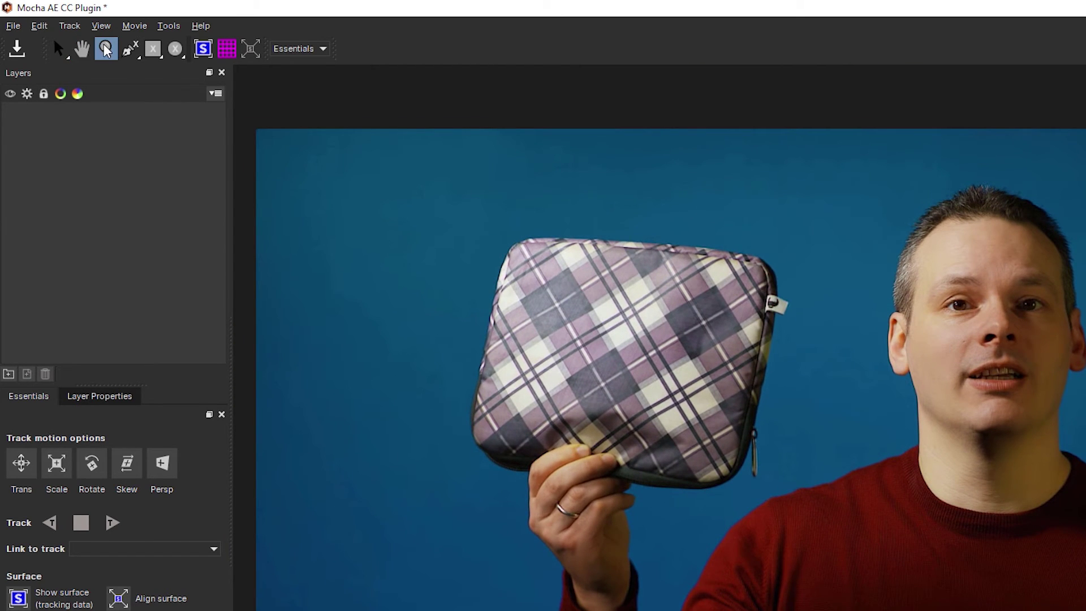
scroll(878, 293, "down", 2)
scroll(878, 340, "up", 4)
scroll(878, 382, "up", 2)
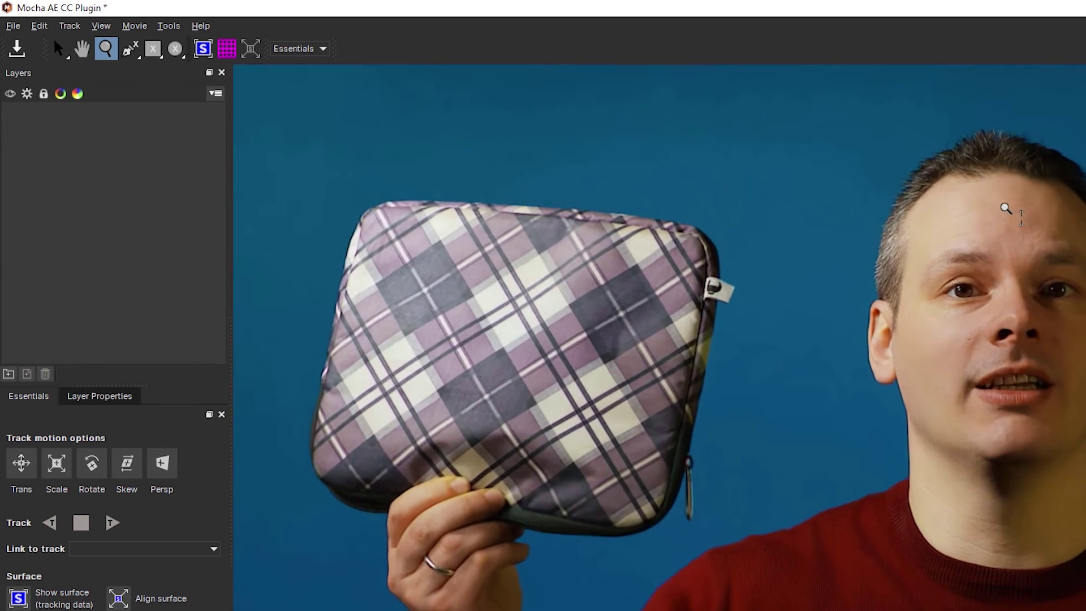
scroll(882, 452, "down", 5)
scroll(883, 452, "up", 4)
scroll(882, 382, "down", 2)
scroll(764, 340, "up", 2)
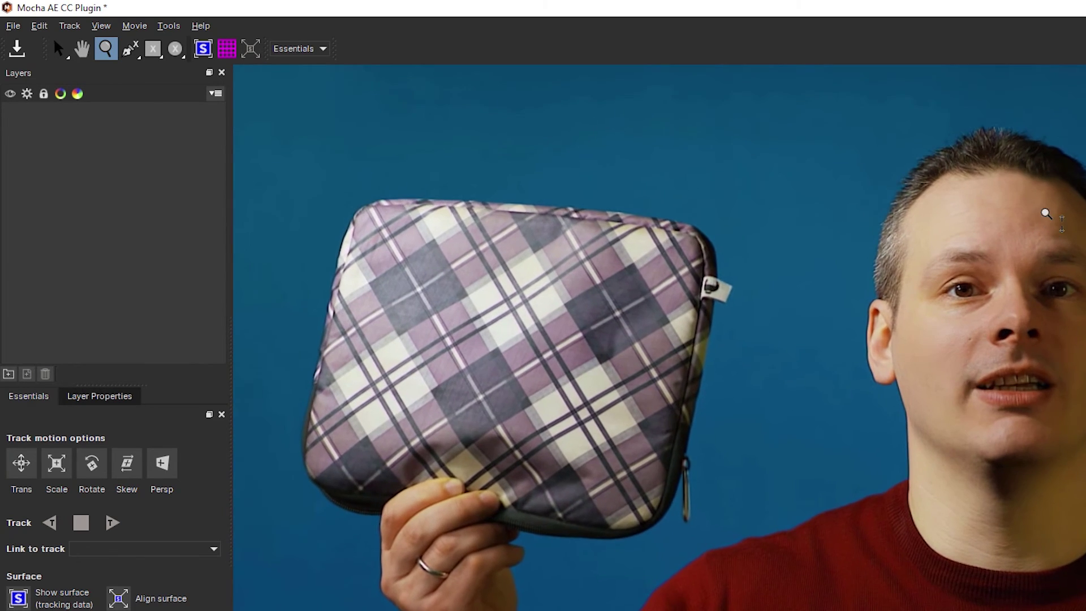
scroll(405, 263, "up", 1)
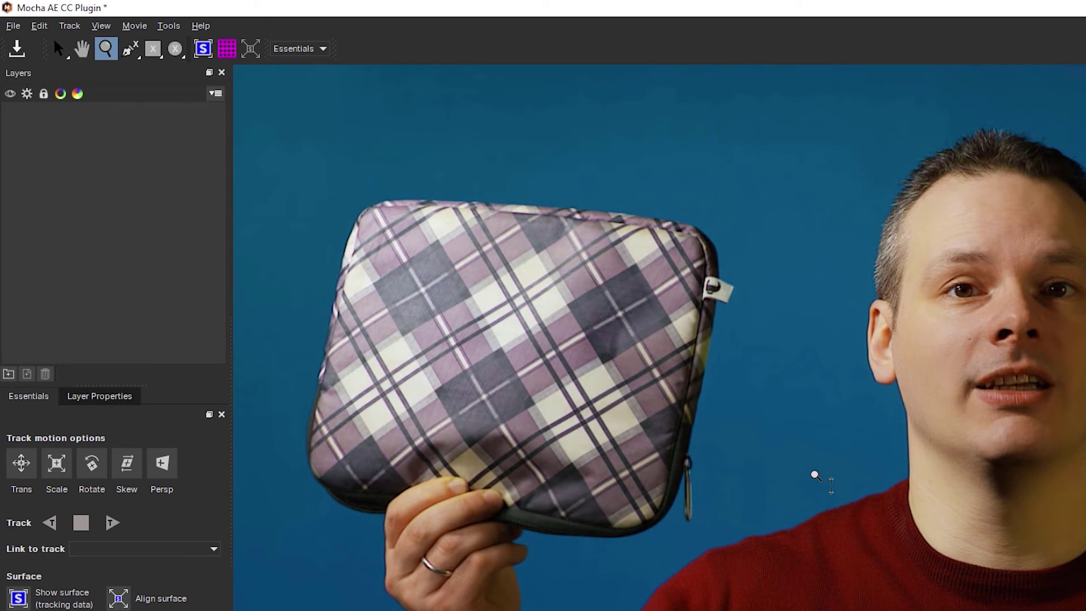
Step: Draw a closed four-point X-spline outlining the plaid bag and nudge its top-left point
left_click(132, 49)
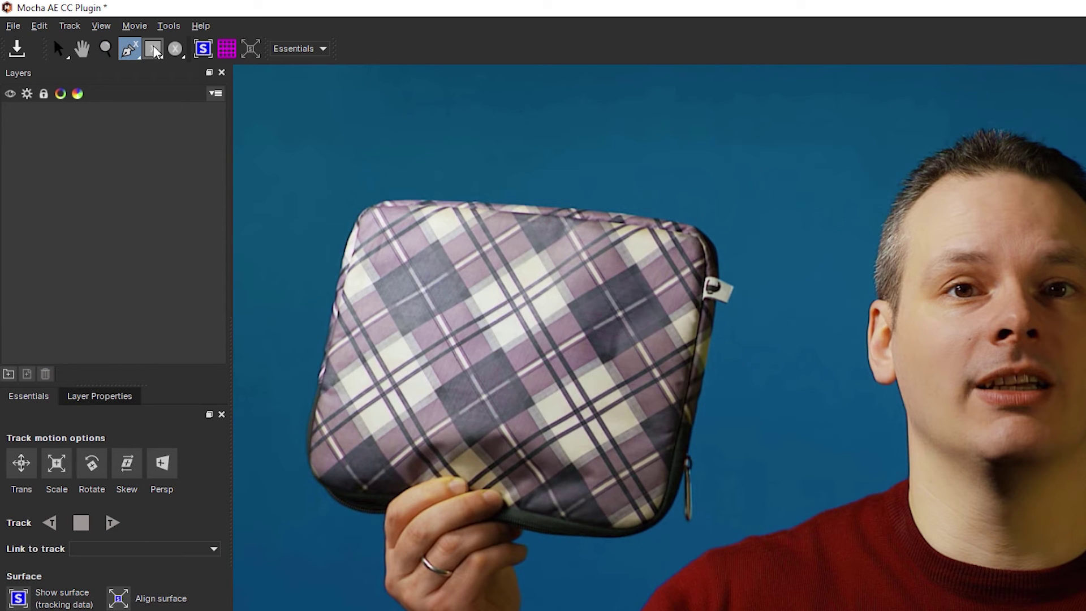
left_click(346, 162)
left_click(276, 472)
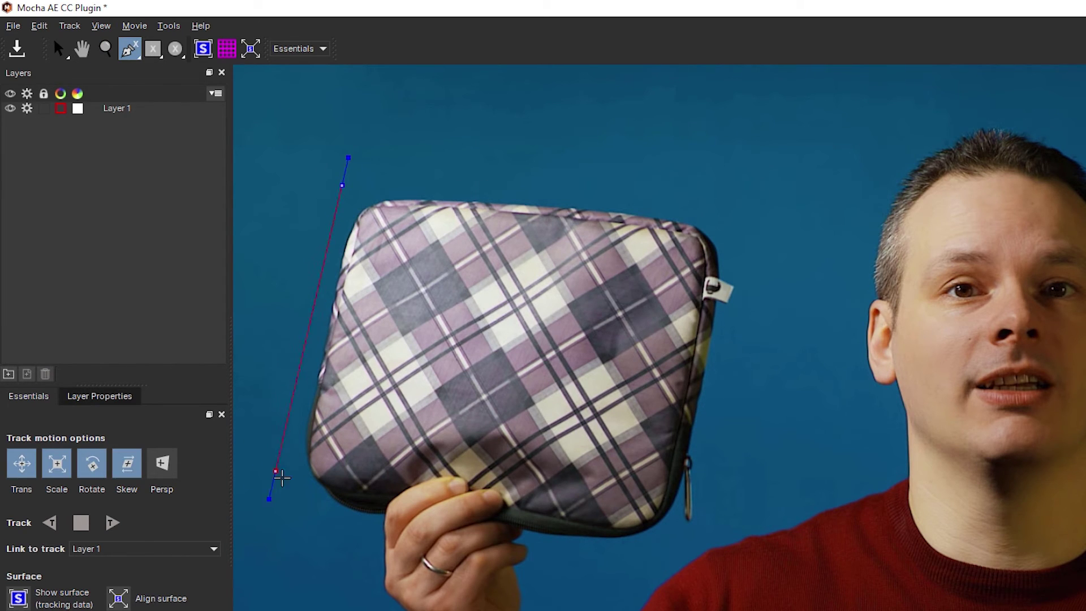
left_click(688, 528)
left_click(768, 184)
right_click(703, 264)
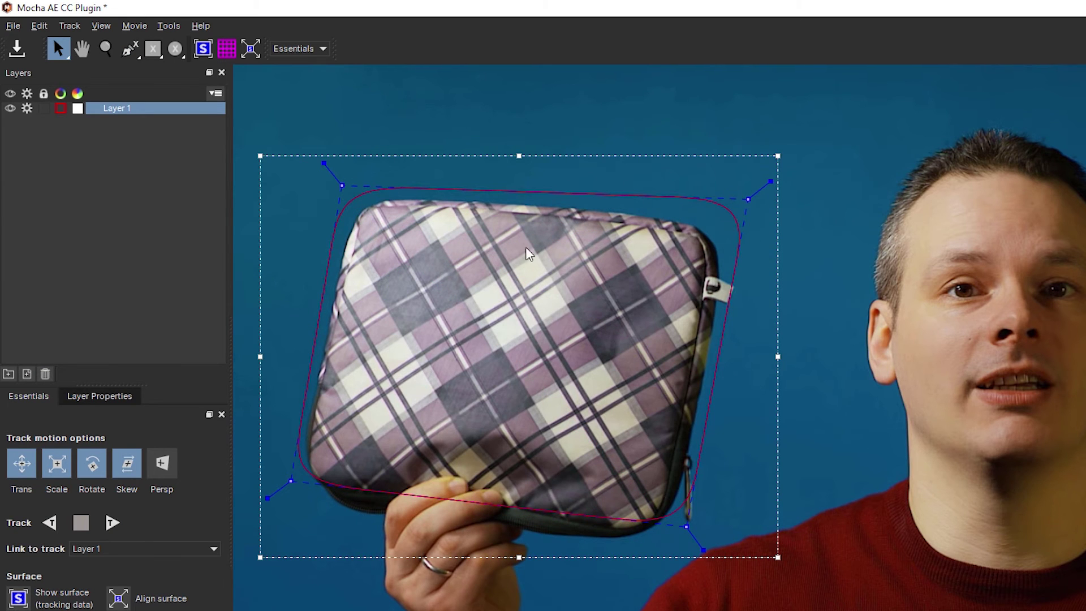
left_click_drag(341, 185, 338, 167)
Step: Add a rectangle X-spline moved onto the man's face and an ellipse X-spline around the left eye
key("ctrl+l")
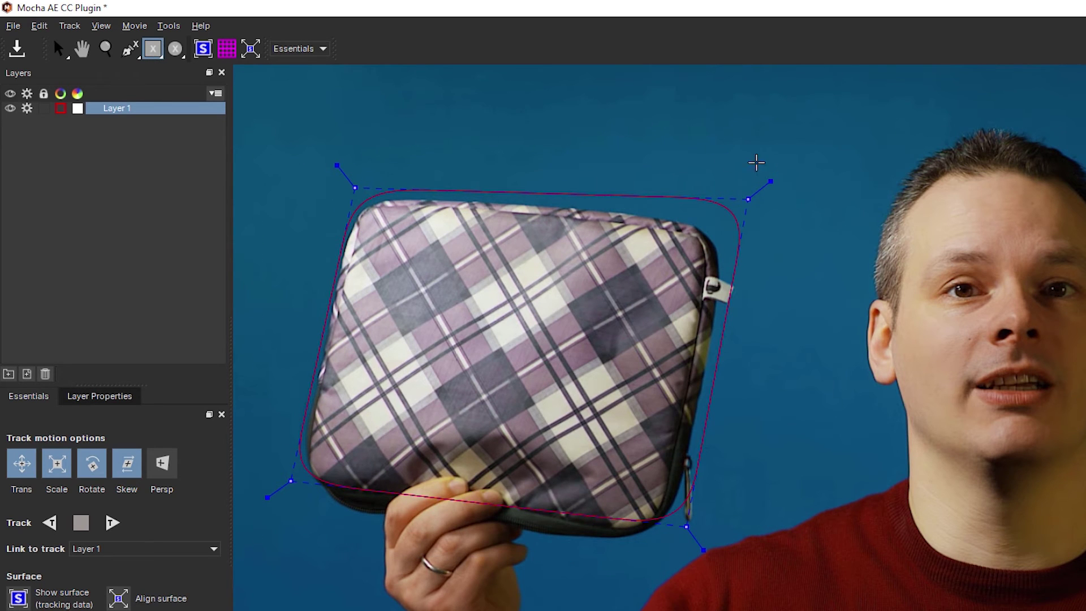
left_click_drag(691, 109, 939, 278)
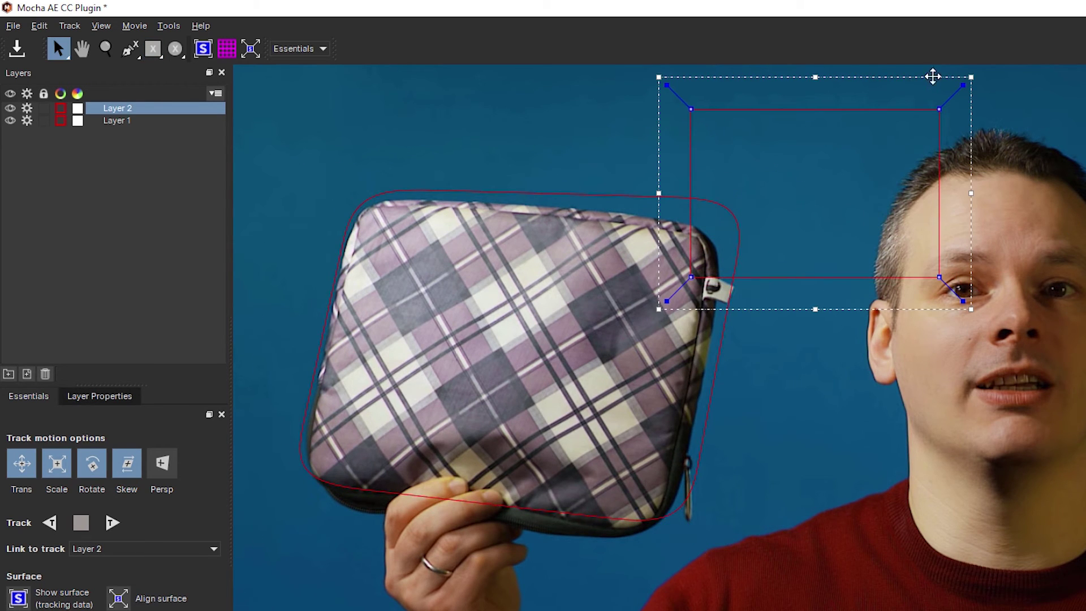
left_click_drag(934, 78, 1080, 238)
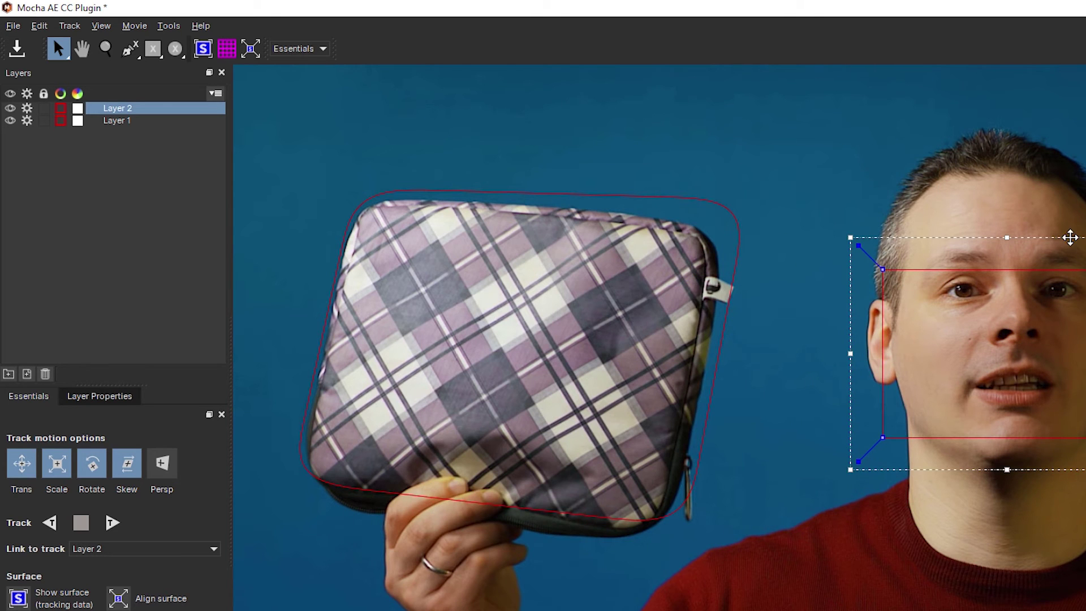
left_click(174, 47)
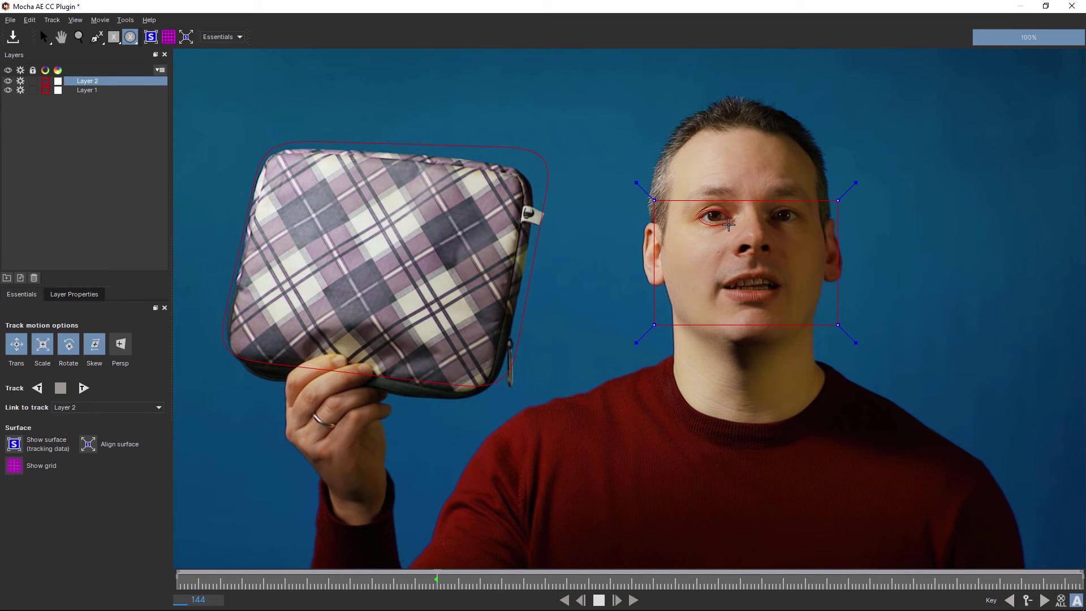
left_click(728, 223)
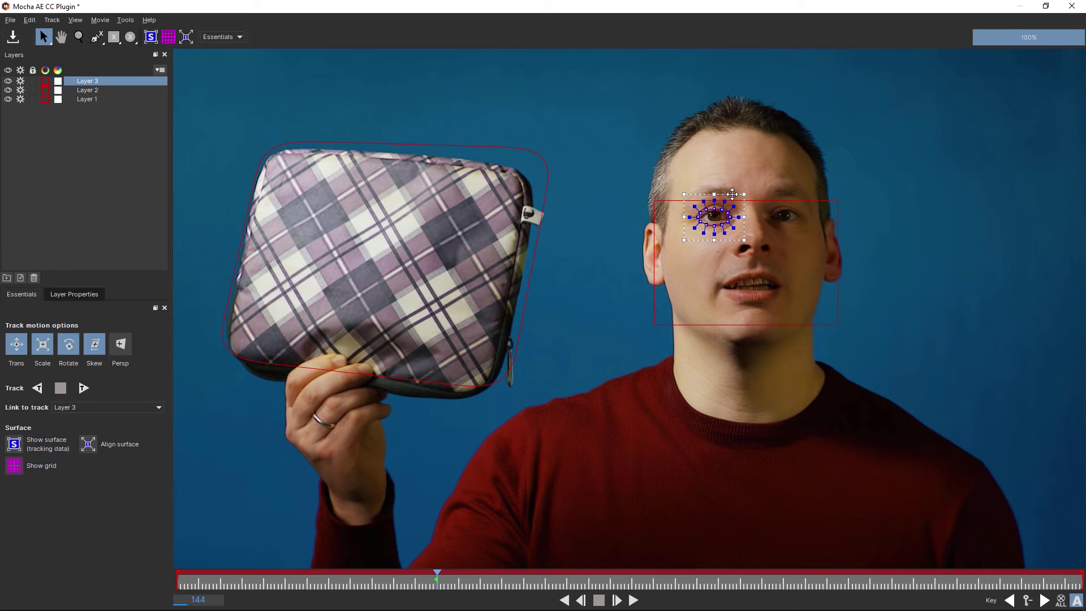
Step: Move and enlarge the Layer 3 ellipse into a big oval covering the man's whole face
mouse_move(732, 194)
left_mouse_down()
mouse_move(675, 117)
mouse_move(601, 94)
left_mouse_up()
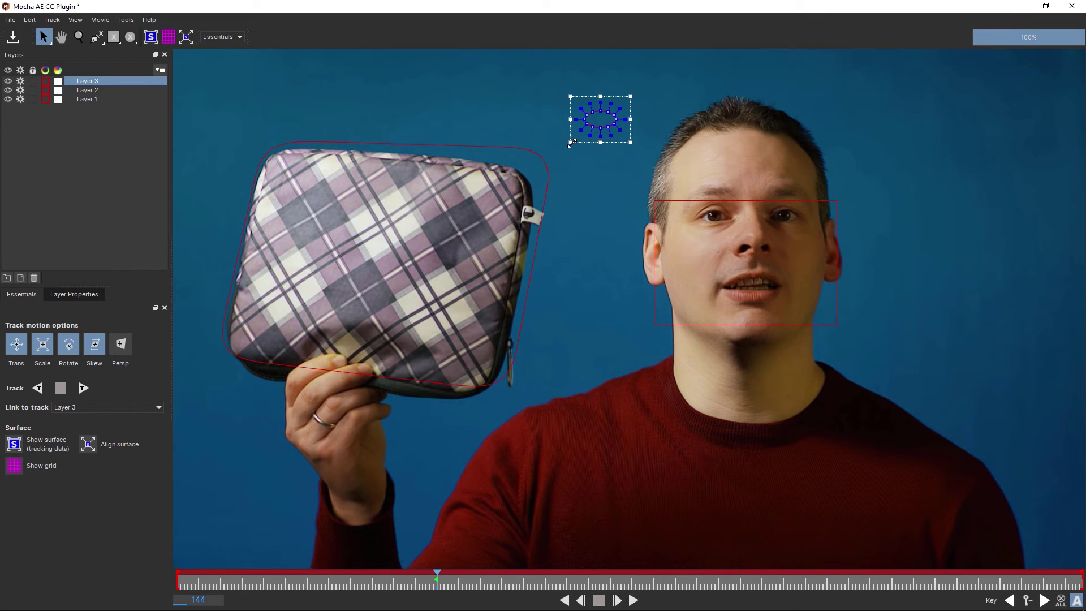
mouse_move(572, 143)
left_mouse_down()
mouse_move(539, 158)
mouse_move(645, 162)
mouse_move(671, 127)
mouse_move(601, 104)
left_mouse_up()
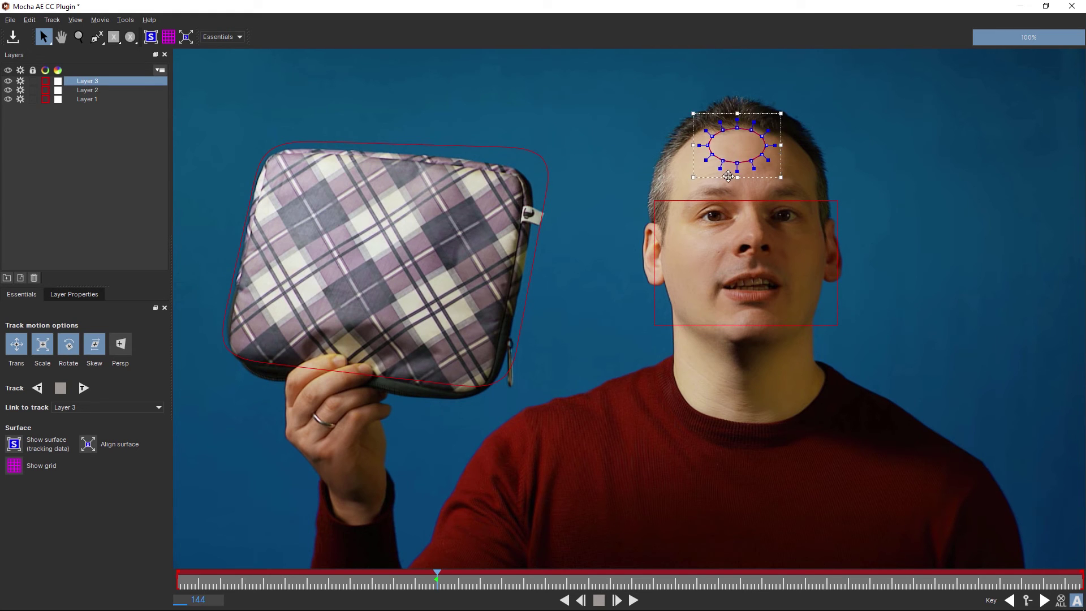
mouse_move(585, 114)
left_mouse_down()
mouse_move(707, 146)
mouse_move(707, 348)
left_mouse_up()
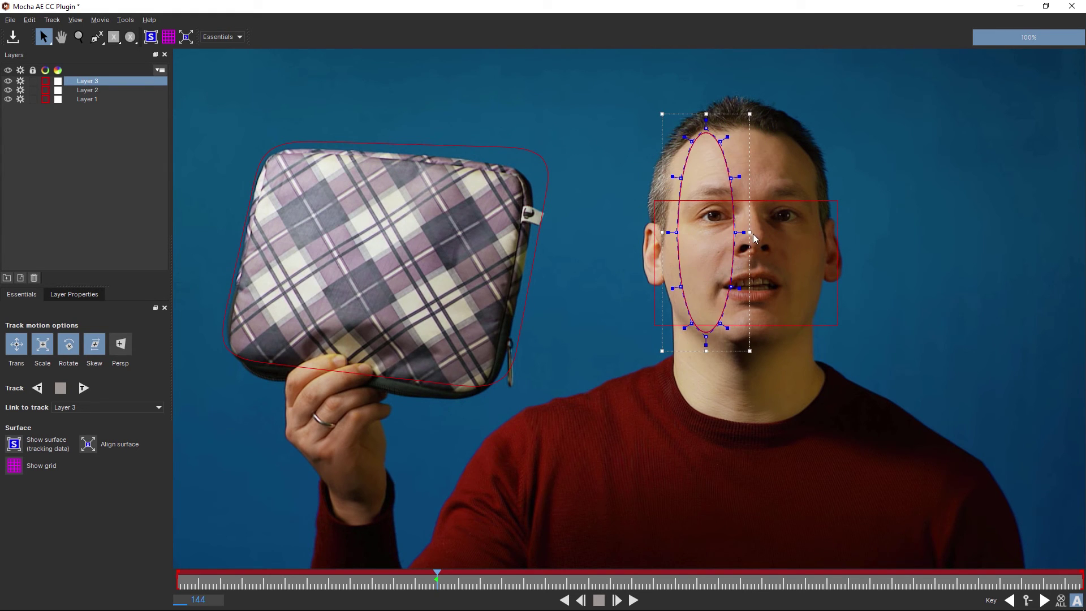
left_click_drag(671, 233, 641, 234)
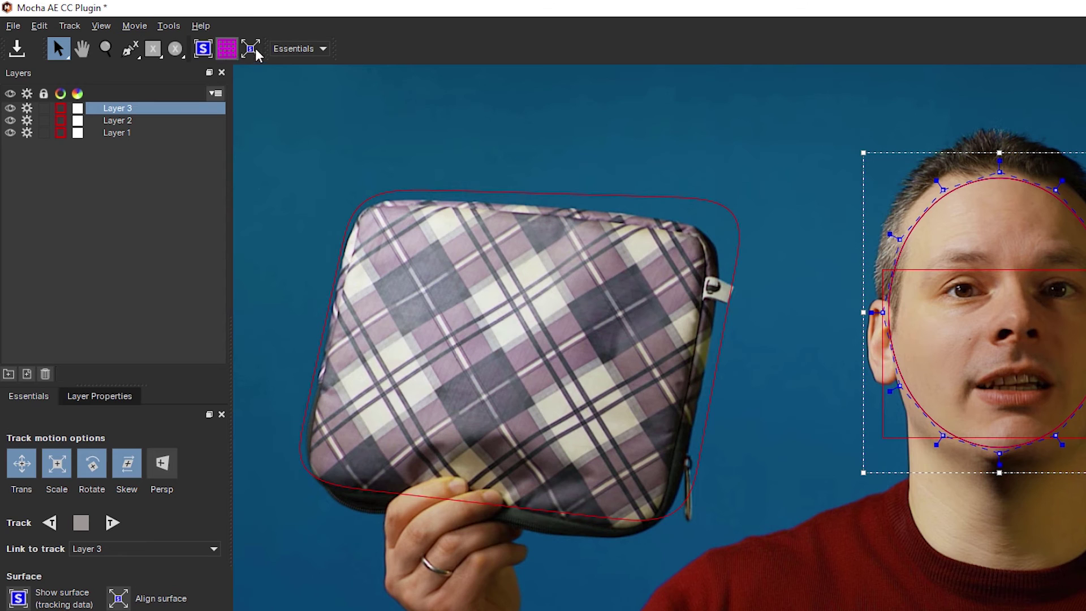
left_click(323, 49)
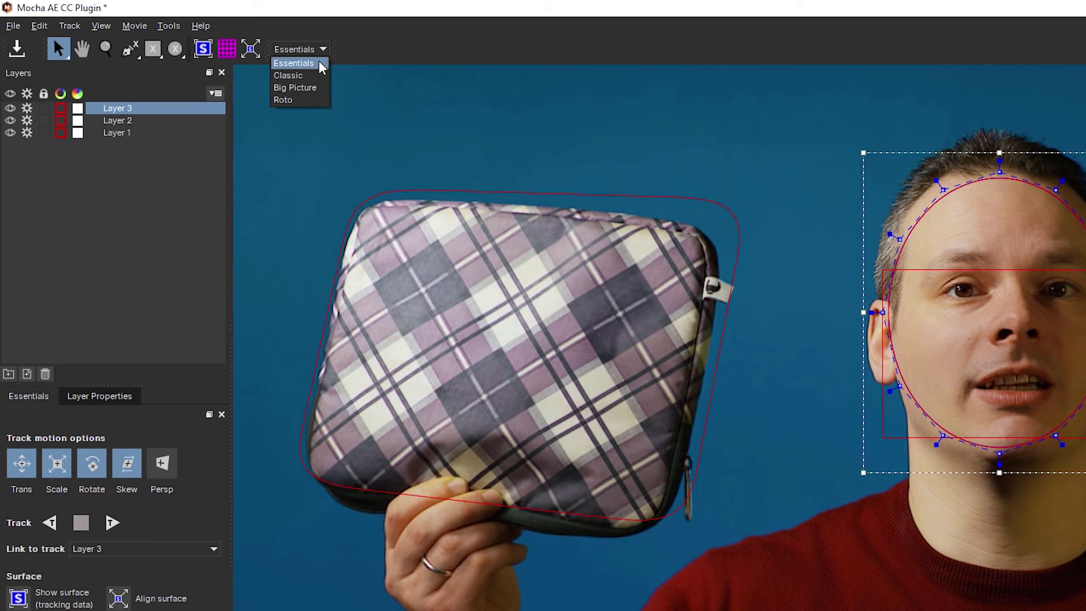
left_click(288, 75)
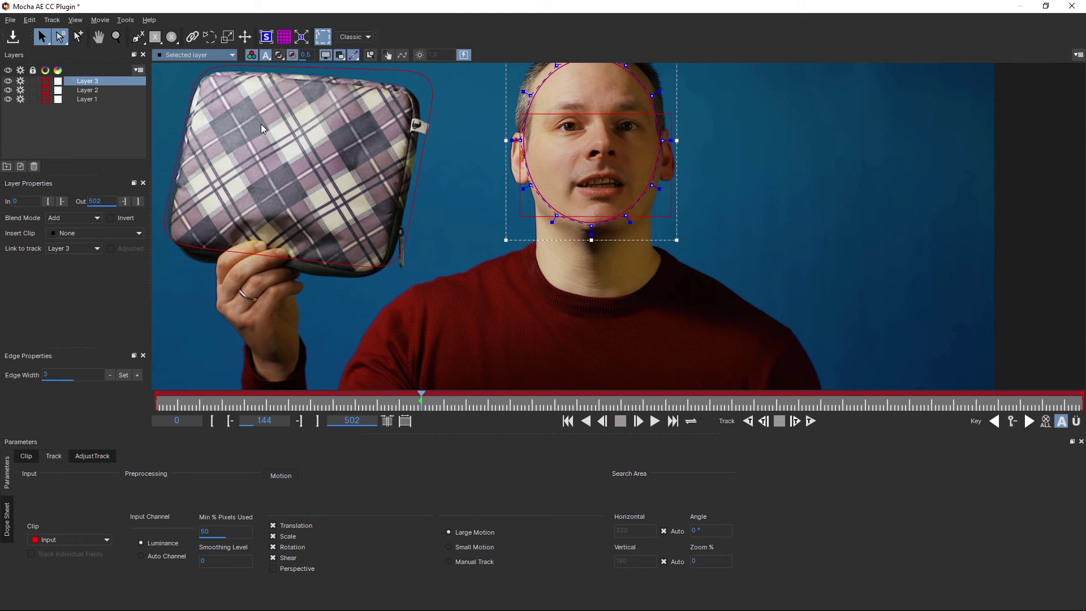
left_click(354, 37)
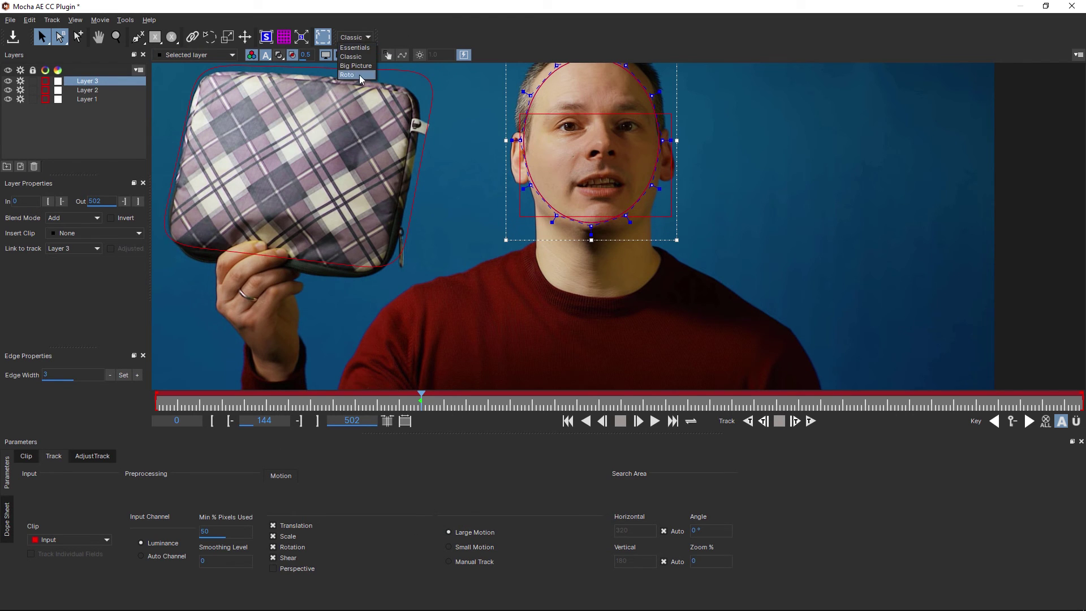
left_click(357, 66)
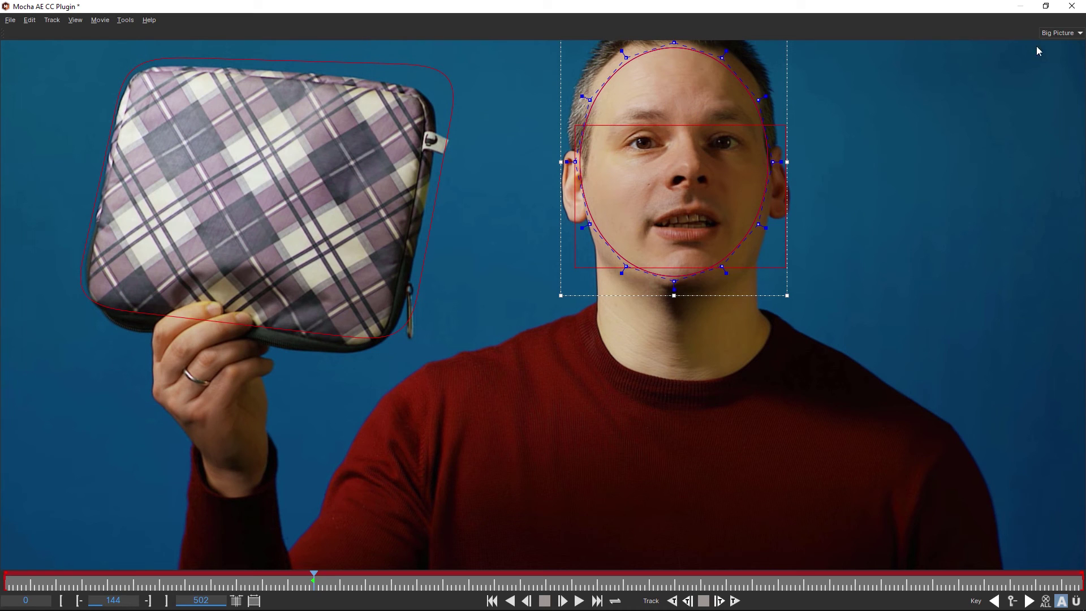
left_click(1059, 36)
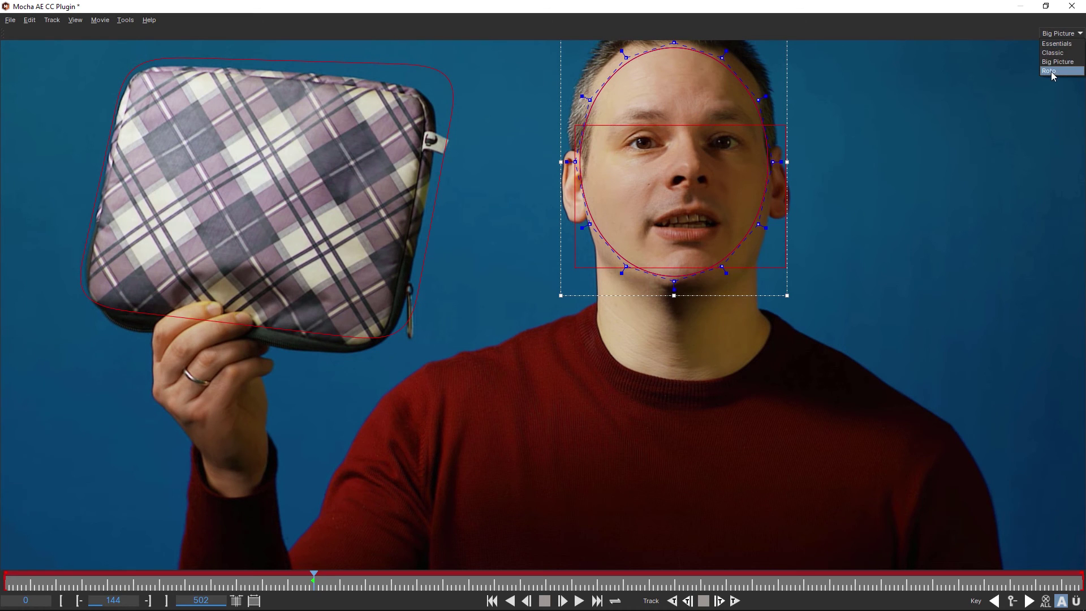
left_click(1057, 76)
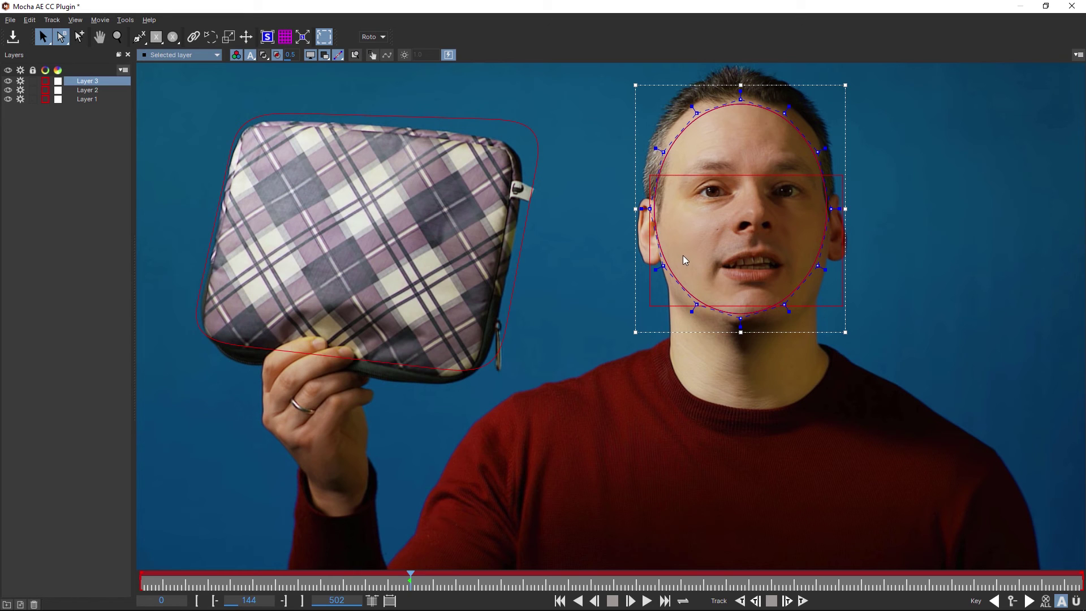
left_click(378, 39)
left_click(380, 49)
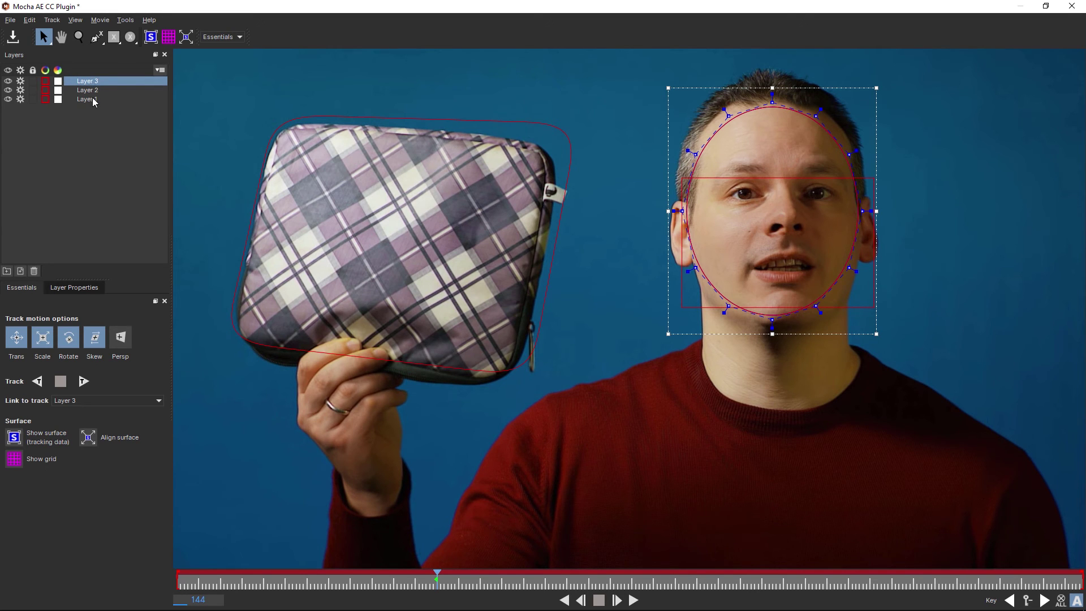
Step: Switch between Layer 1, 2 and 3 in the Layers panel to show each spline, ending on the bag spline
left_click(88, 100)
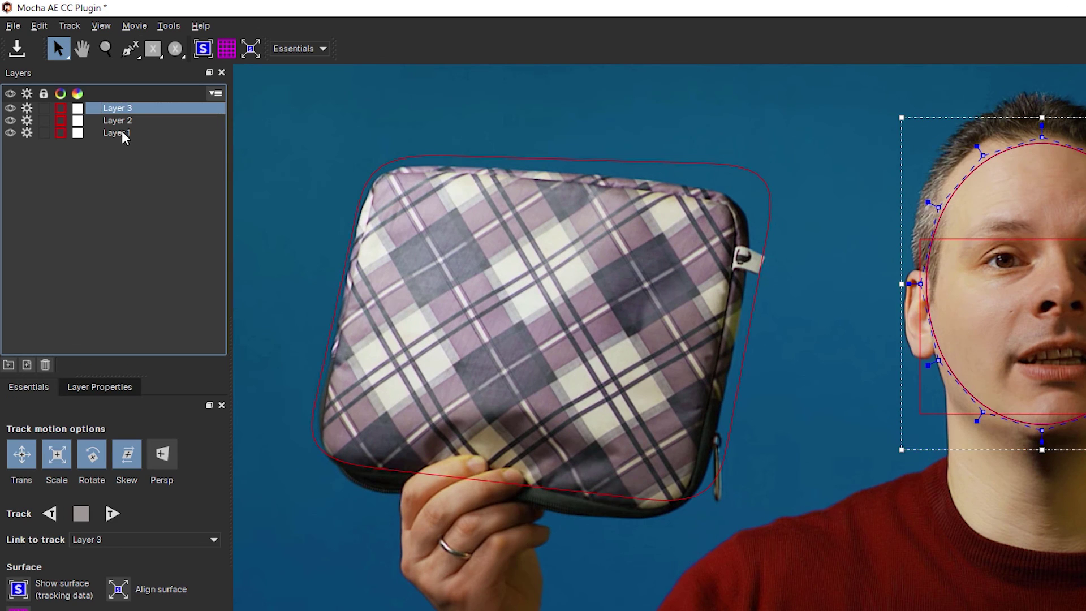
left_click(125, 134)
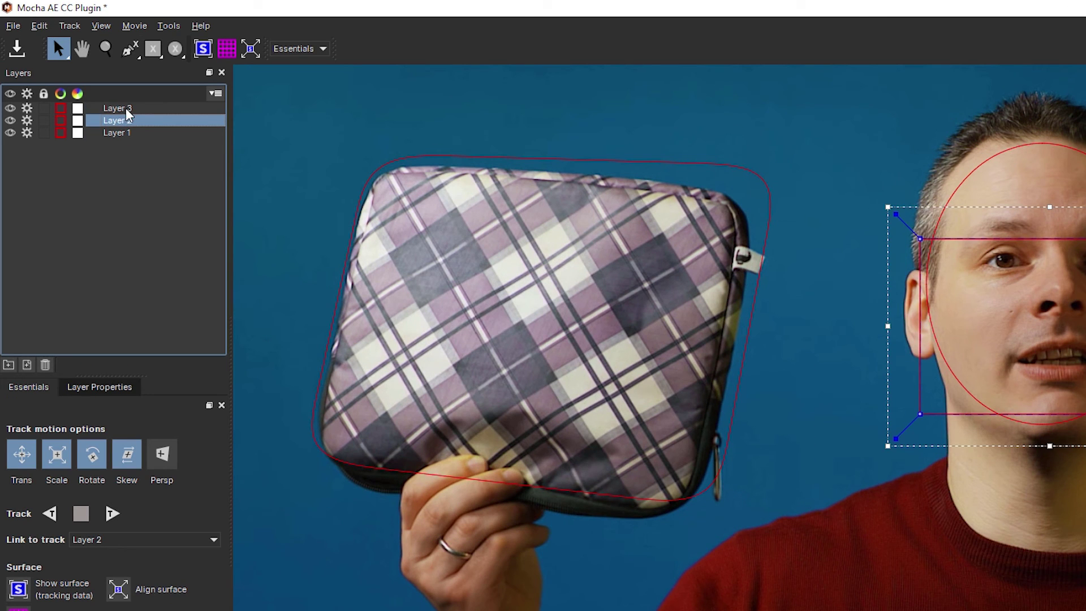
left_click(125, 109)
left_click(124, 134)
left_click(124, 109)
left_click(123, 133)
left_click(127, 109)
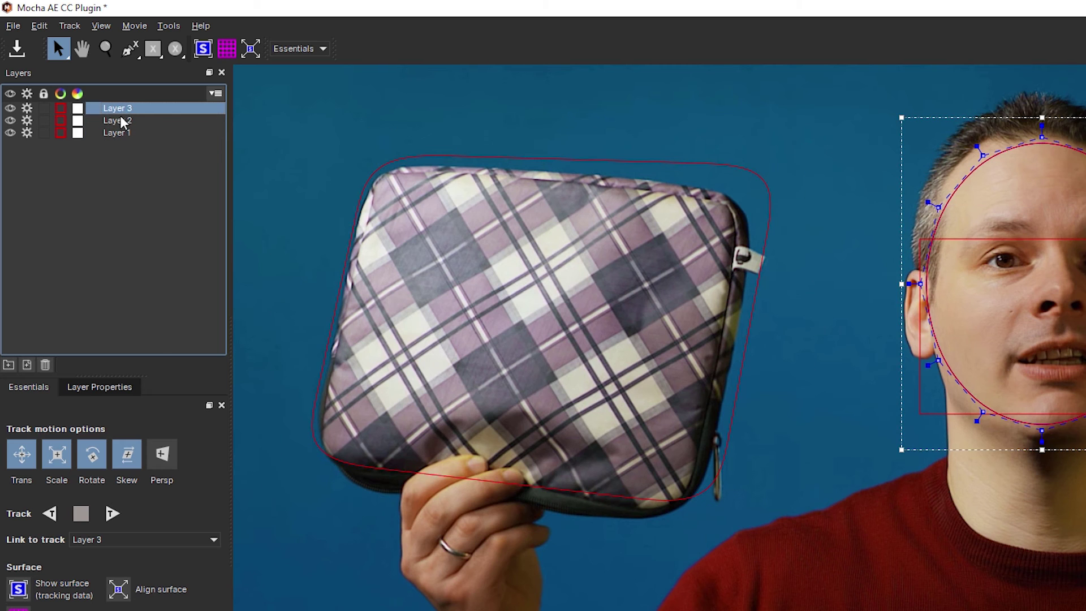
left_click(117, 133)
left_click(127, 121)
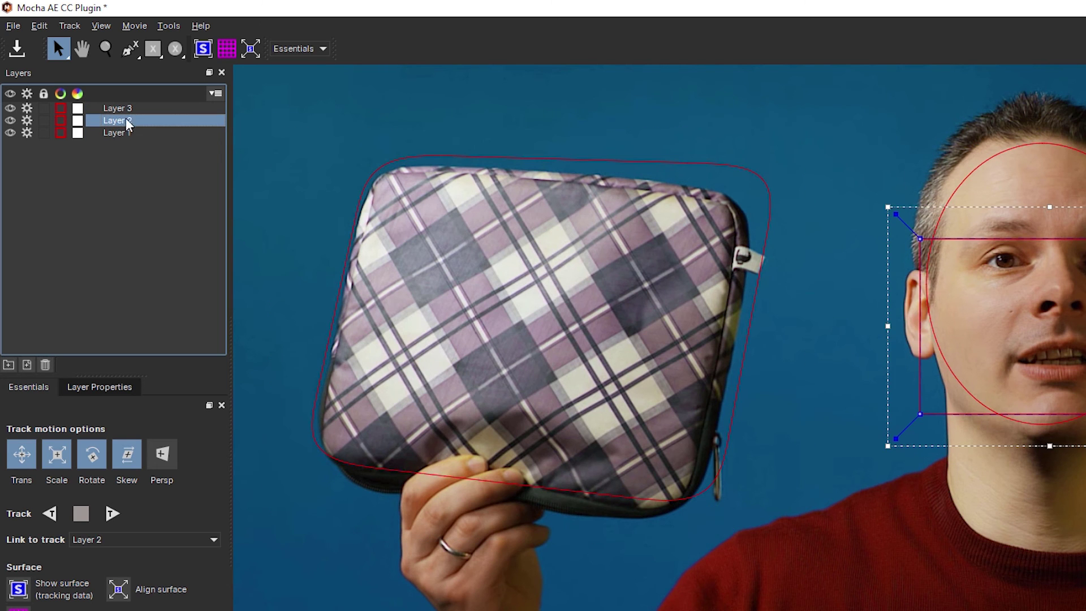
left_click(127, 108)
left_click(124, 133)
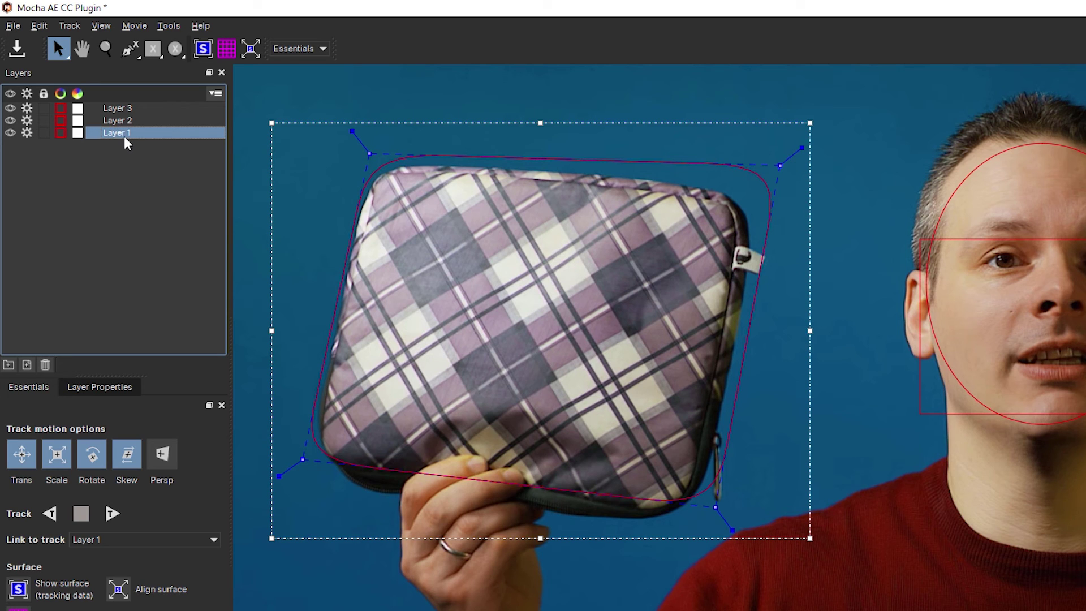
Step: Recolour the splines via Select color: bag spline yellow, rectangle green, face ellipse purple
double_click(61, 136)
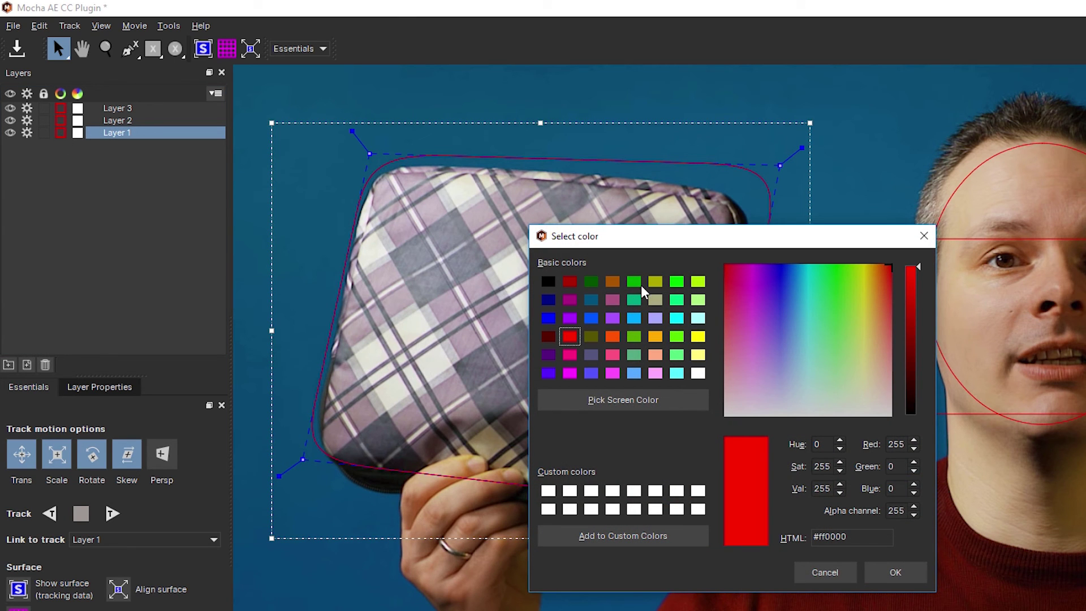
left_click(697, 336)
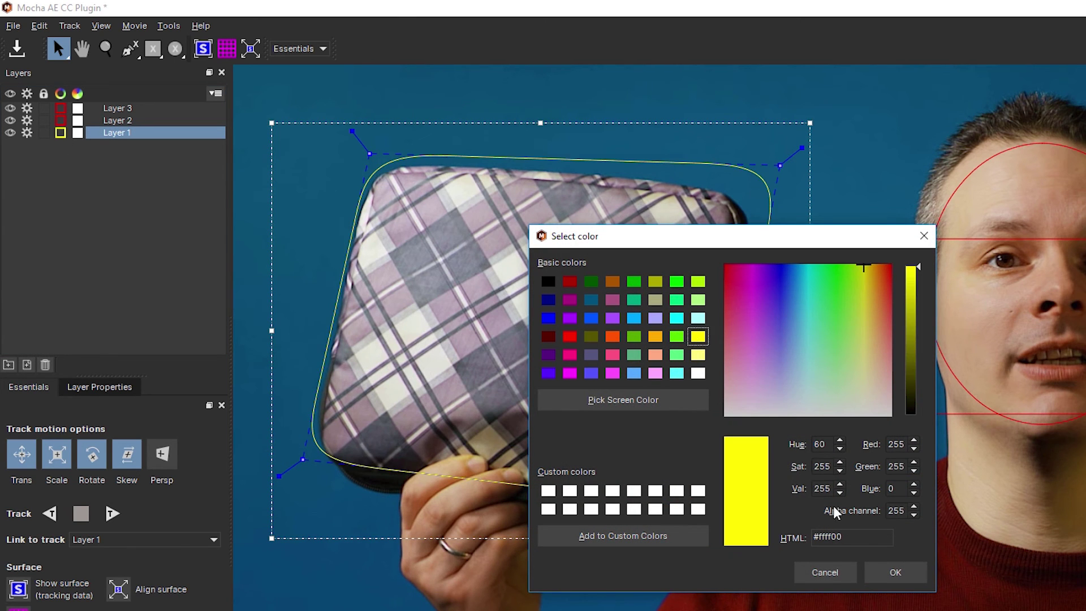
left_click(896, 572)
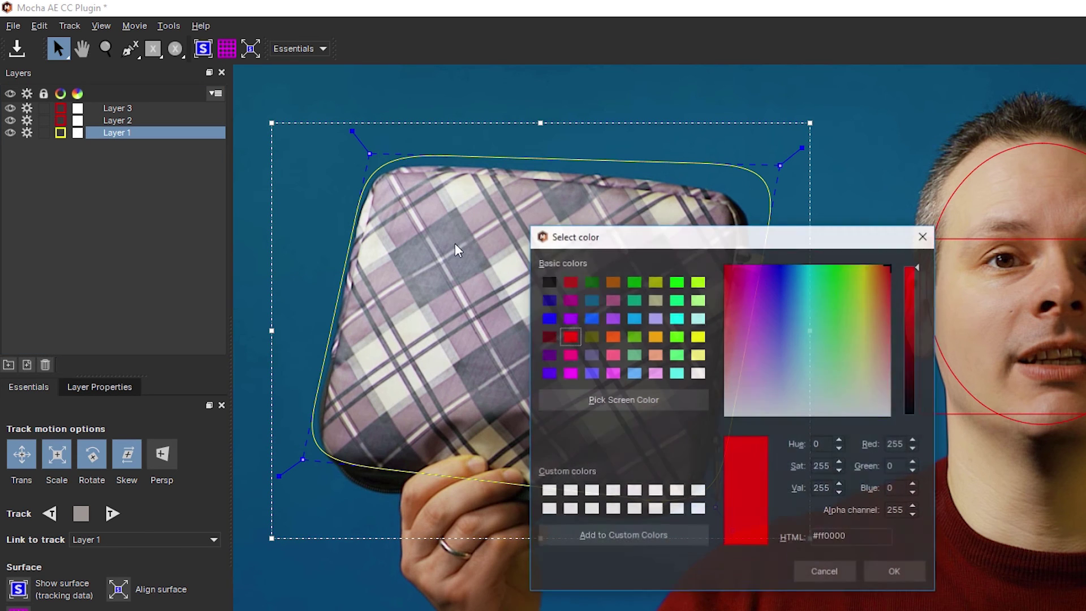
double_click(61, 119)
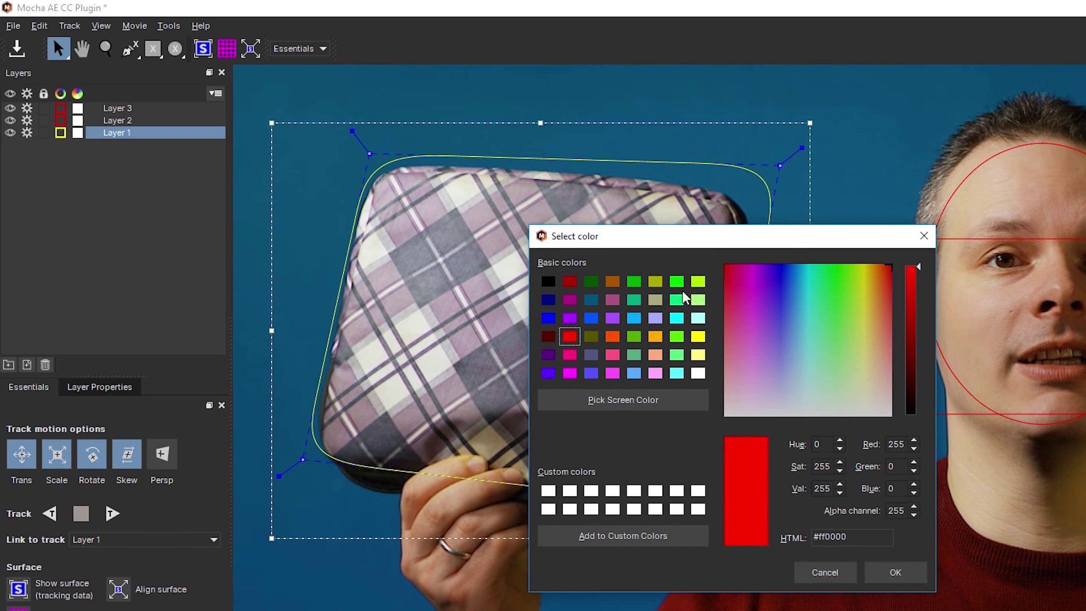
left_click(637, 282)
left_click(895, 572)
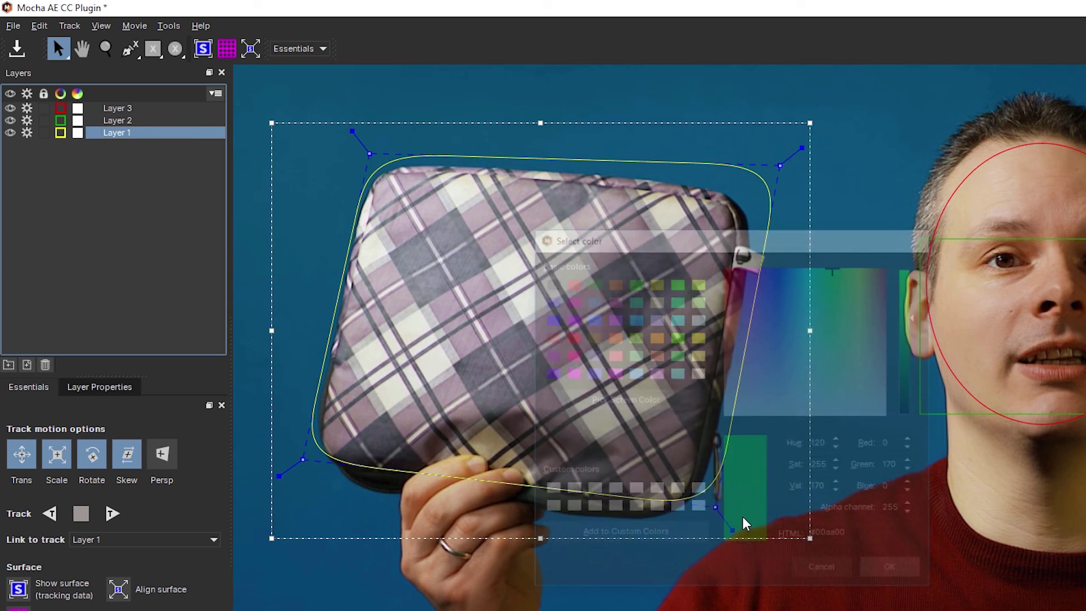
double_click(60, 108)
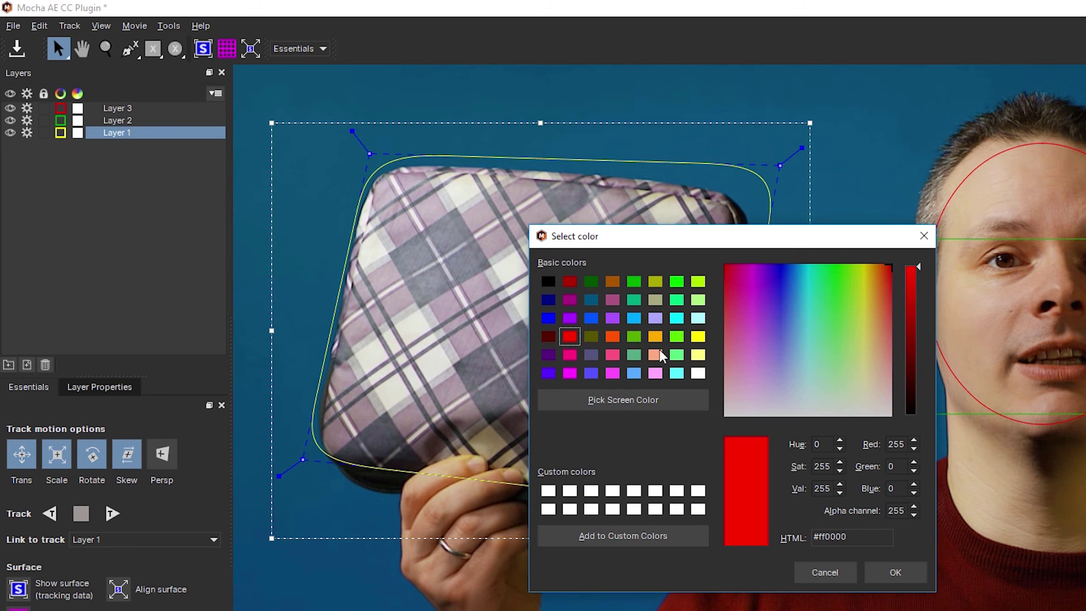
left_click(570, 317)
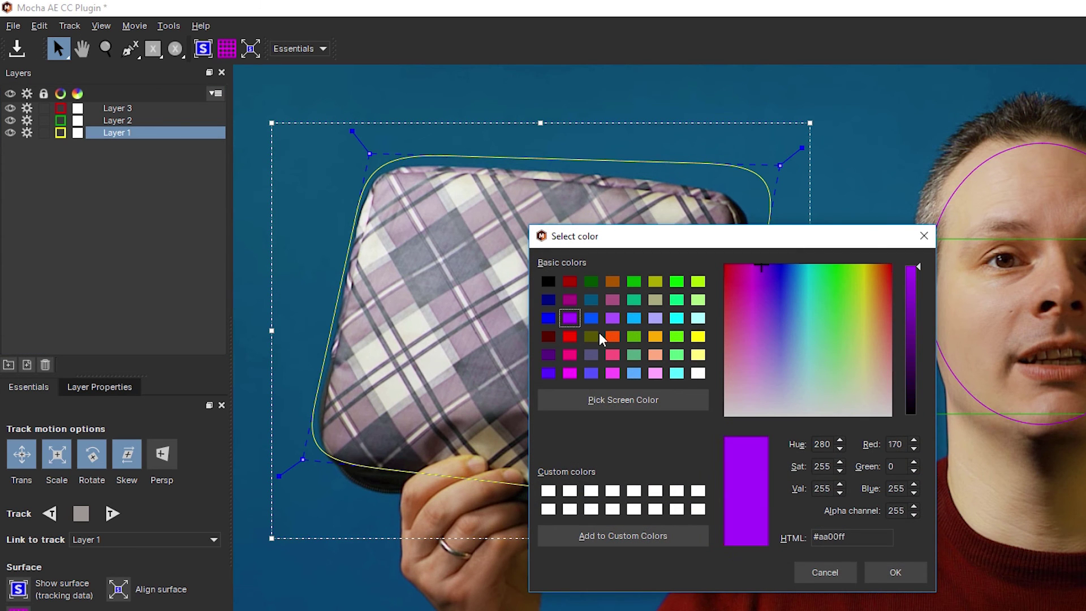
left_click(895, 572)
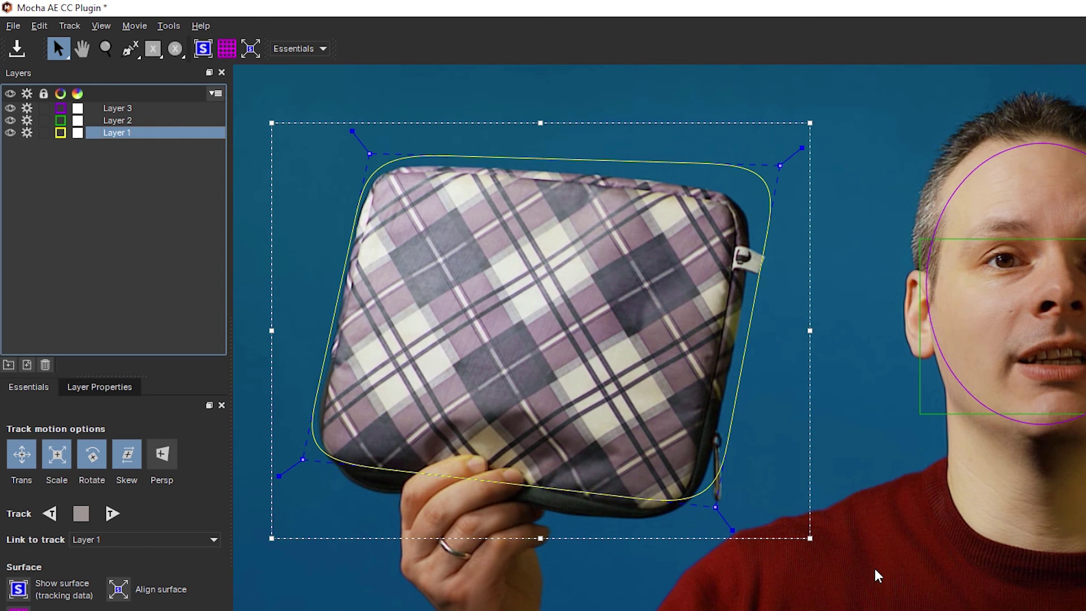
left_click(43, 132)
left_click(43, 133)
left_click(27, 132)
left_click(28, 134)
left_click(27, 132)
left_click(12, 133)
left_click(11, 133)
left_click(11, 133)
left_click(11, 121)
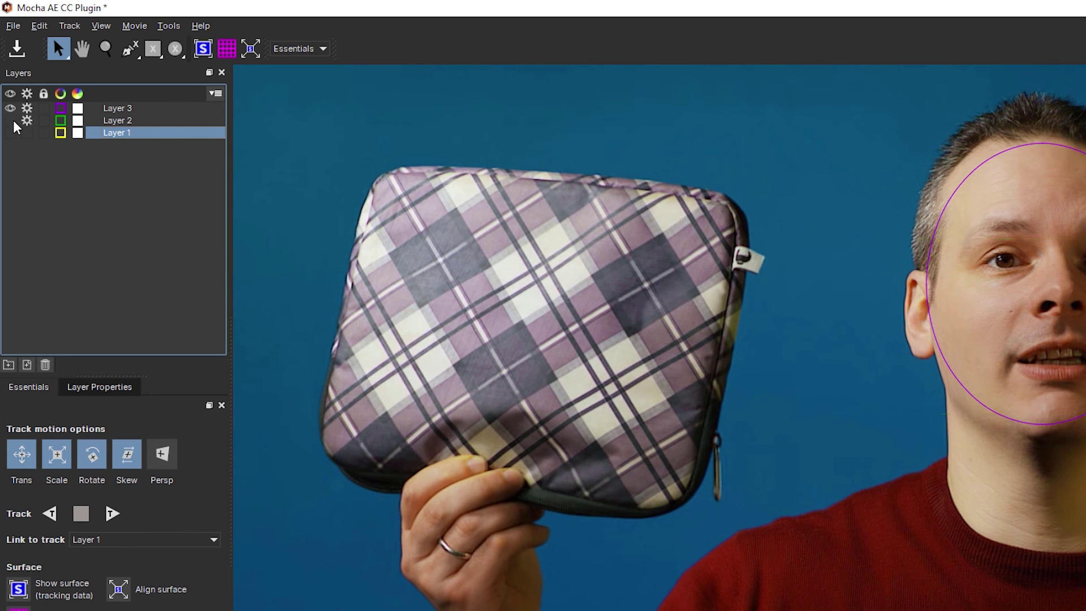
left_click(11, 108)
left_click(11, 134)
left_click(48, 133)
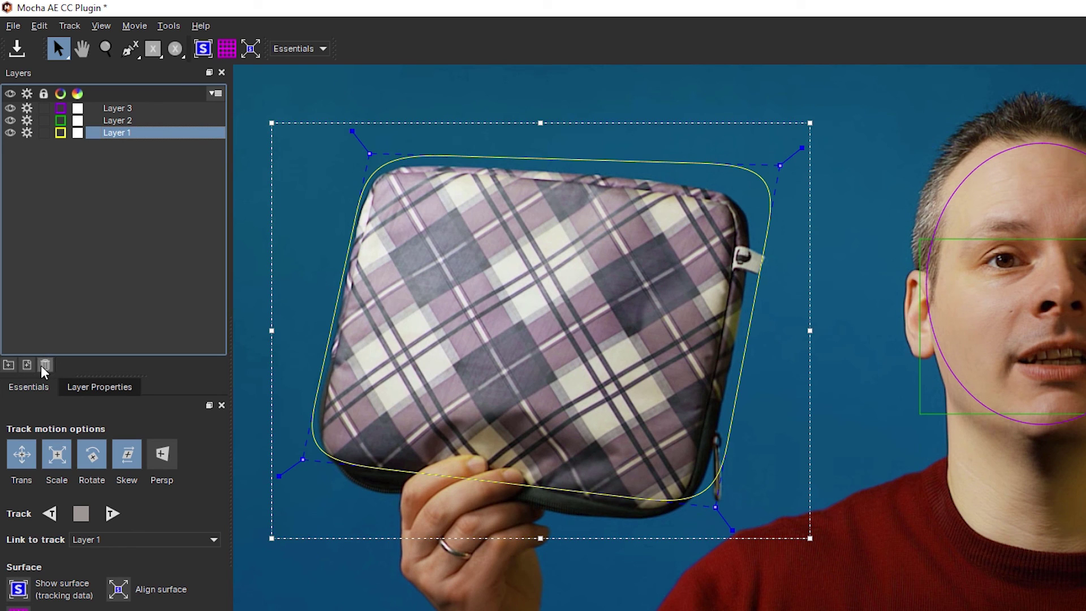
Step: Delete the bag spline layer and duplicate Layer 2 as 'Layer 2 - Copy'
left_click(46, 366)
left_click(155, 121)
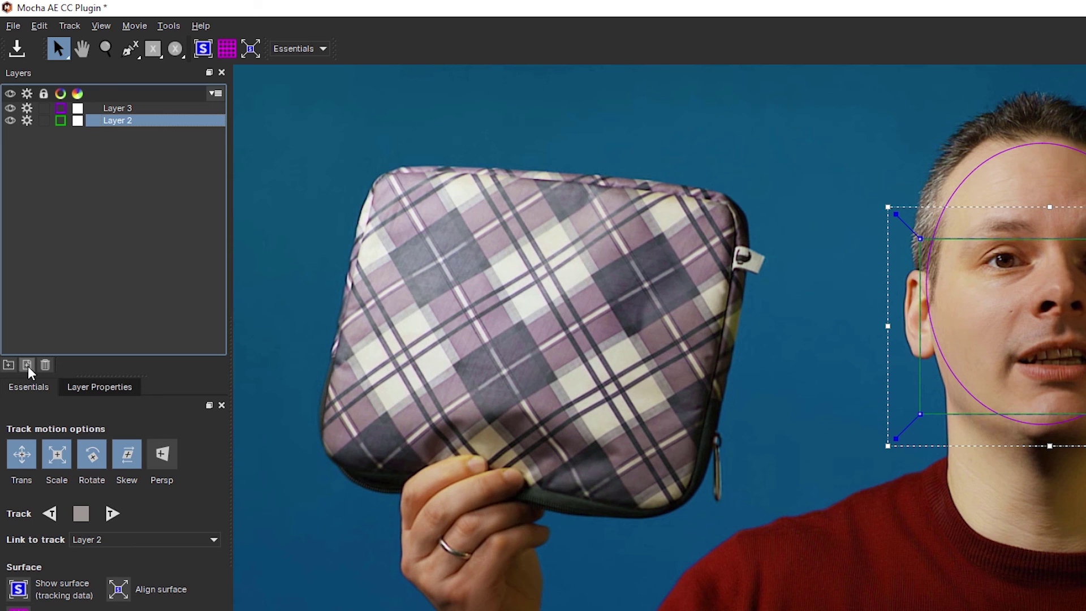
left_click(27, 367)
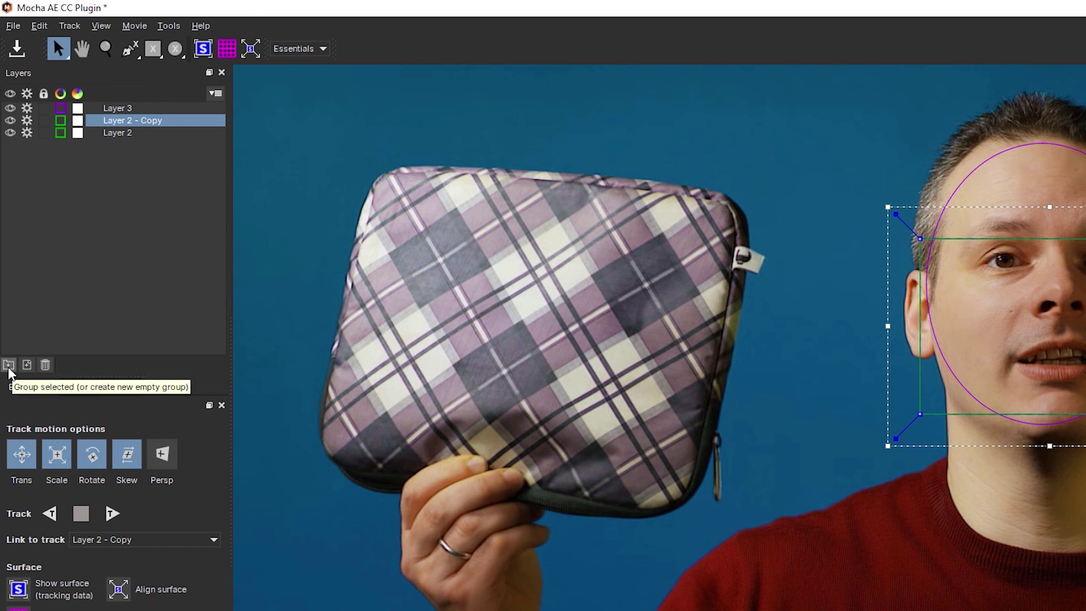
Step: Create a layer group, move Layer 2 into it, then undo the move via Edit > Undo
left_click(7, 367)
left_click(92, 120)
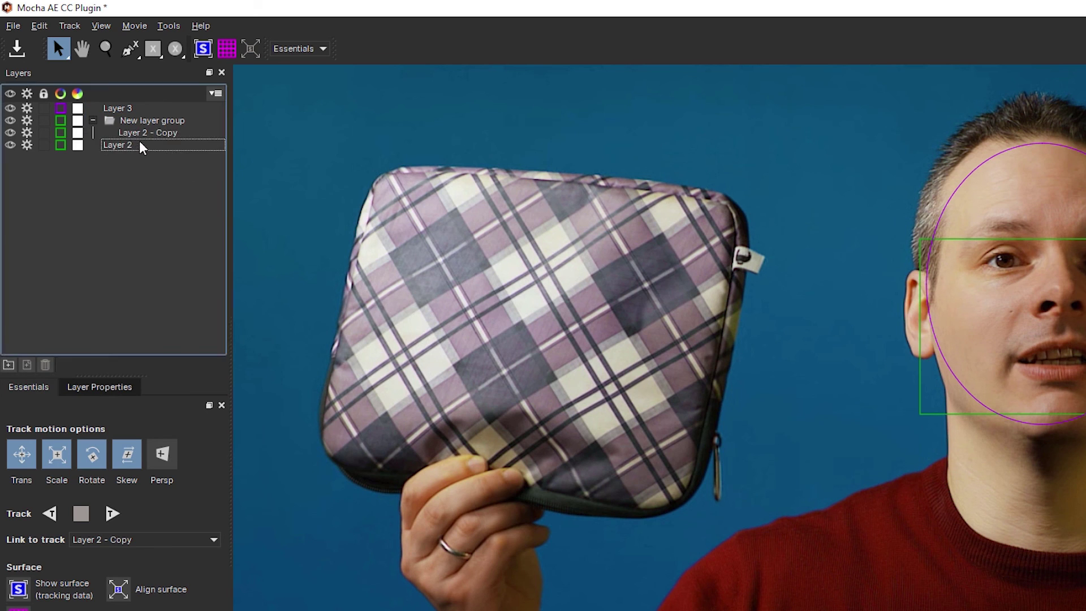
left_click_drag(135, 144, 136, 128)
left_click(98, 147)
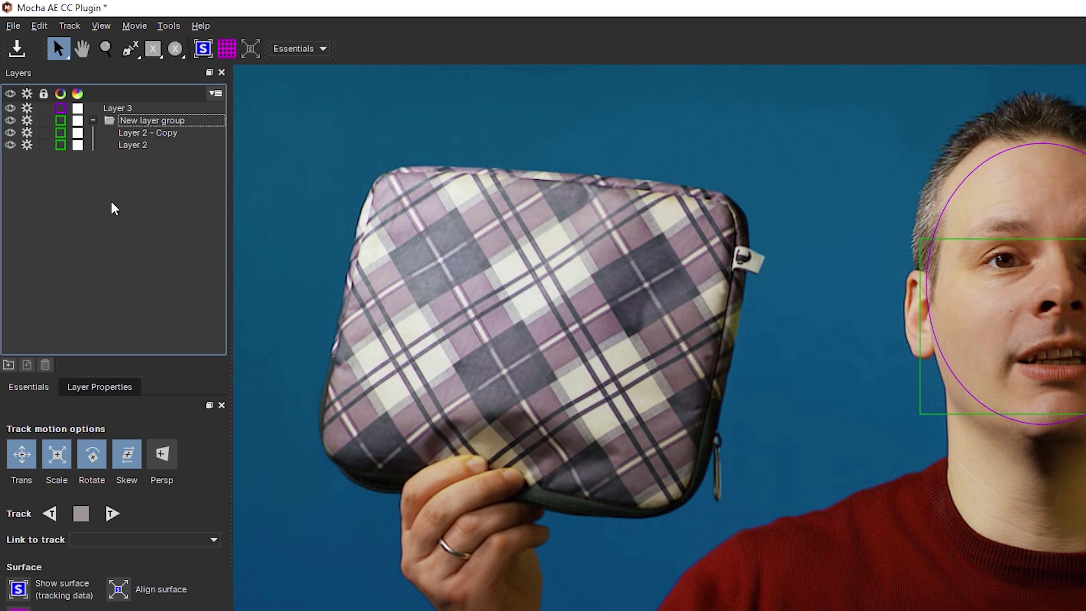
left_click(39, 26)
left_click(64, 40)
Step: Undo the grouping, duplication and deletion with Ctrl+Z to restore the three original layers
key("ctrl+z")
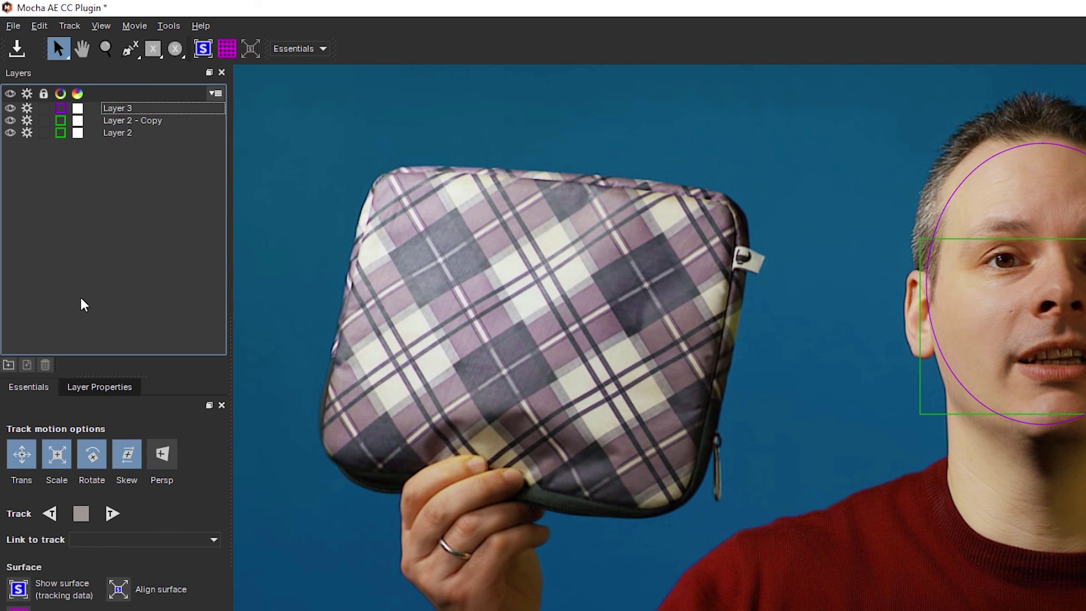
key("ctrl+z")
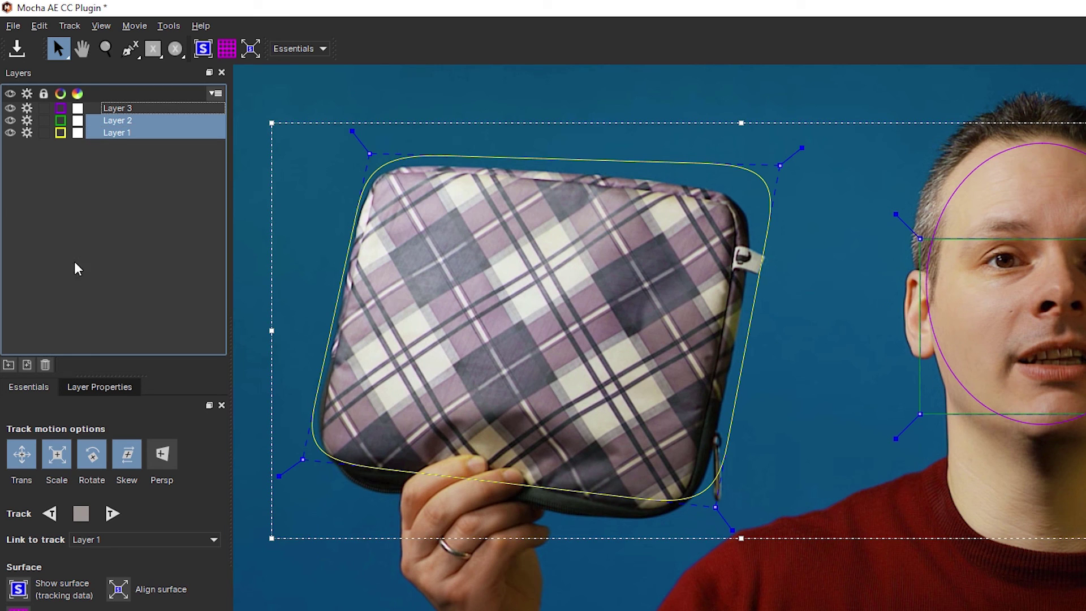
key("ctrl+z")
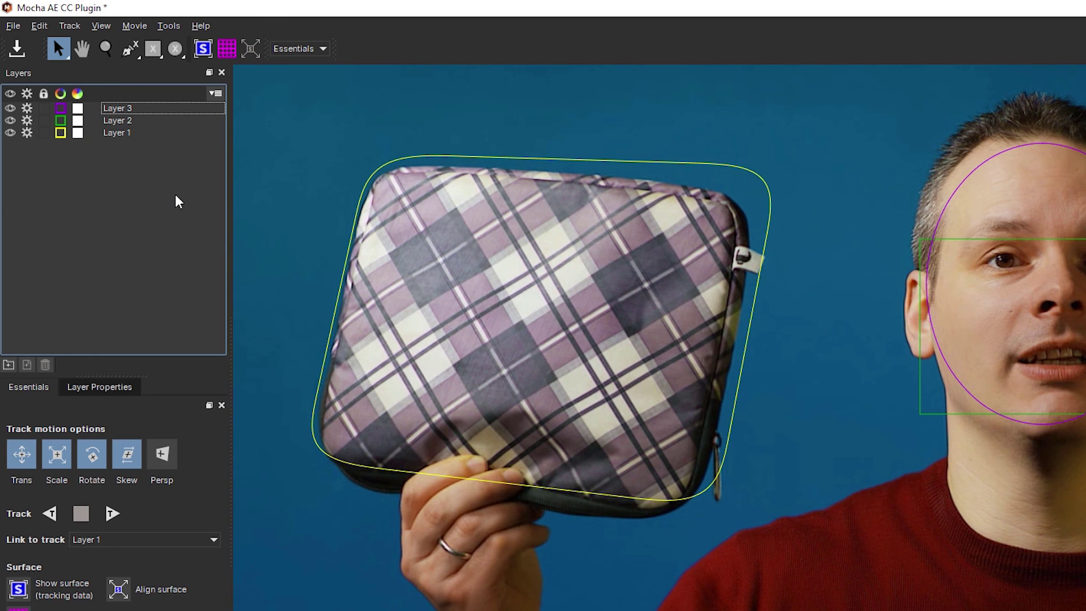